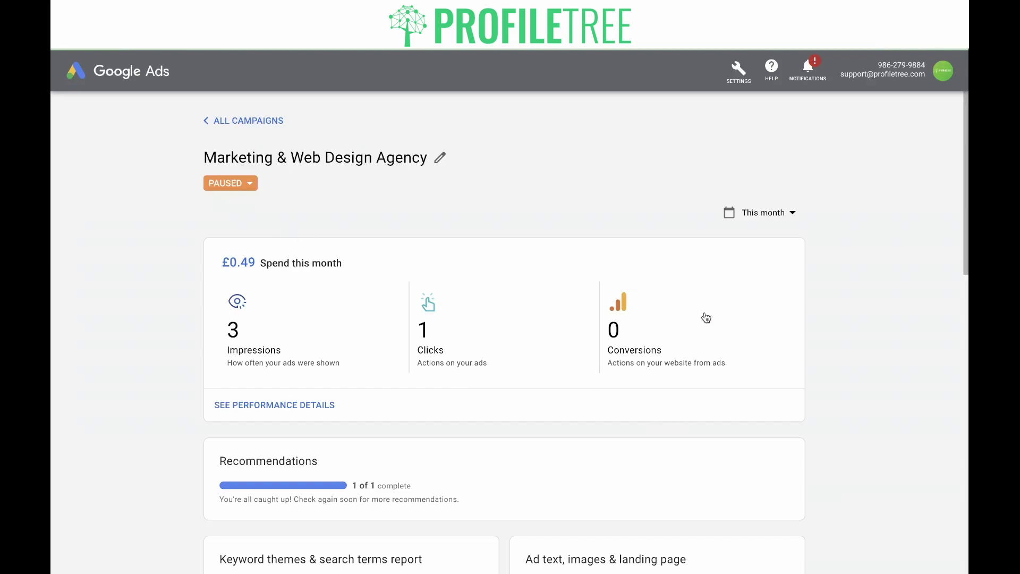
Step: Open the campaign's conversion performance details and check the notifications for the missing-insights prompt
{"action": "left_click", "coordinate": [661, 326]}
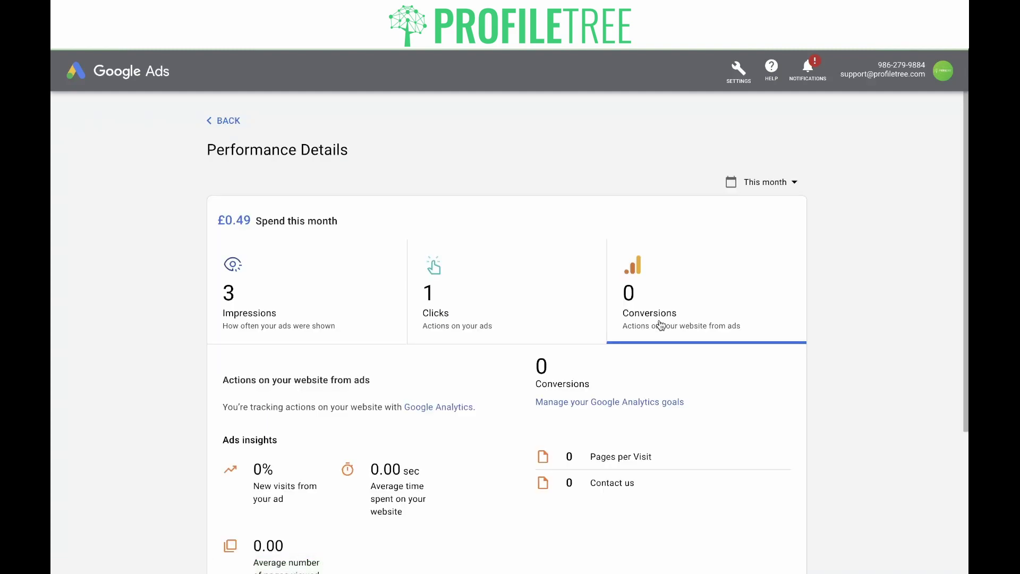
{"action": "scroll", "coordinate": [661, 325], "scroll_direction": "down", "scroll_amount": 3}
{"action": "scroll", "coordinate": [661, 323], "scroll_direction": "up", "scroll_amount": 1}
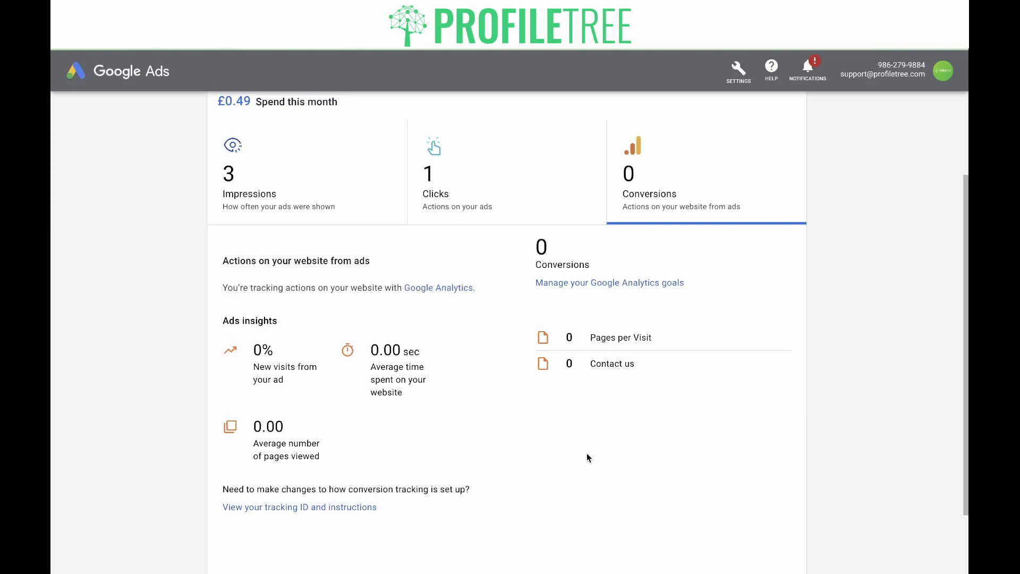
{"action": "left_click", "coordinate": [806, 75]}
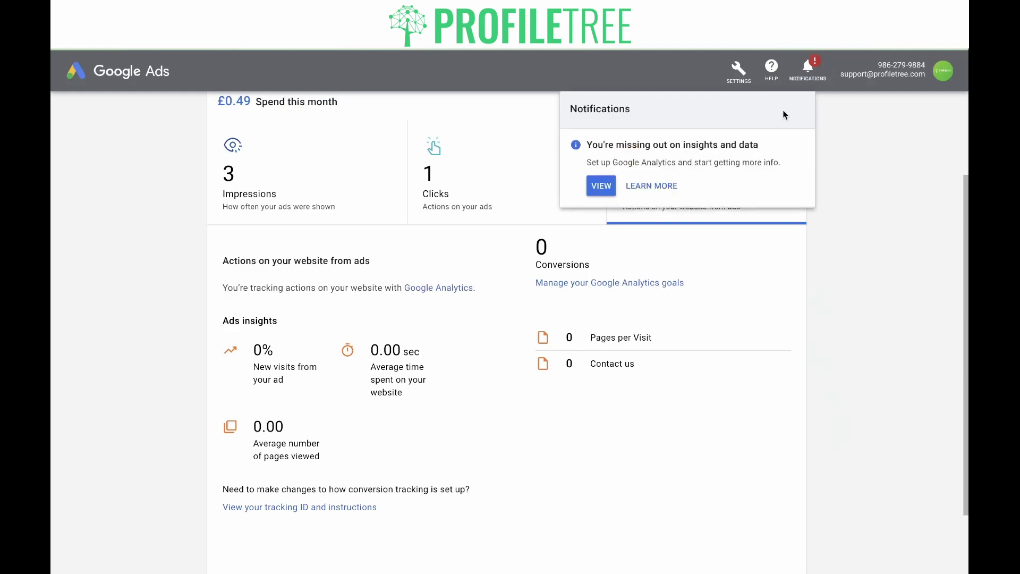
Step: Open the suggested free conversion tracking page and read 'Why set up conversion tracking?' and 'Before you begin'
{"action": "left_click", "coordinate": [602, 187]}
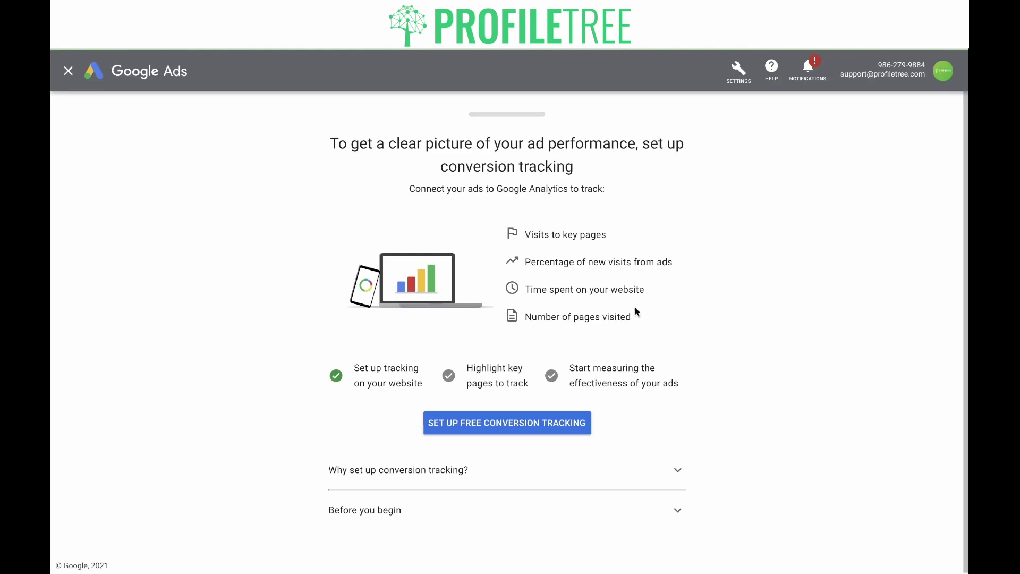
{"action": "left_click", "coordinate": [678, 470]}
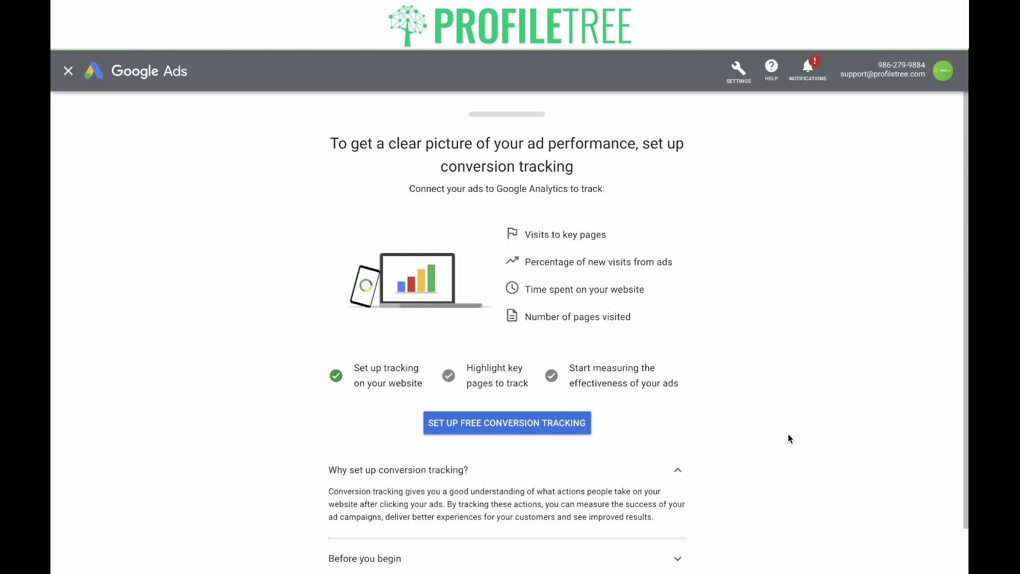
{"action": "left_click", "coordinate": [678, 555]}
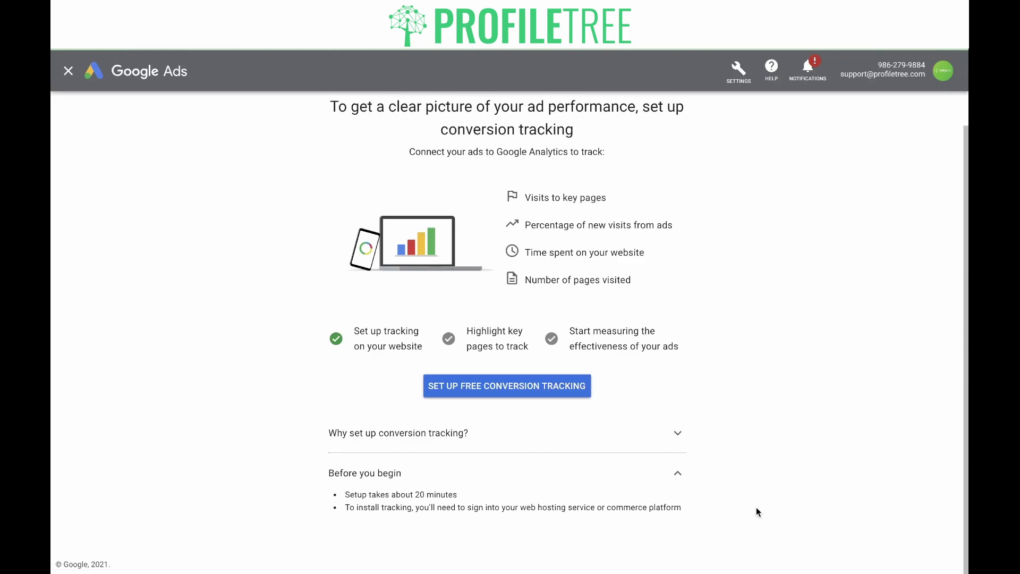
{"action": "left_click", "coordinate": [673, 482]}
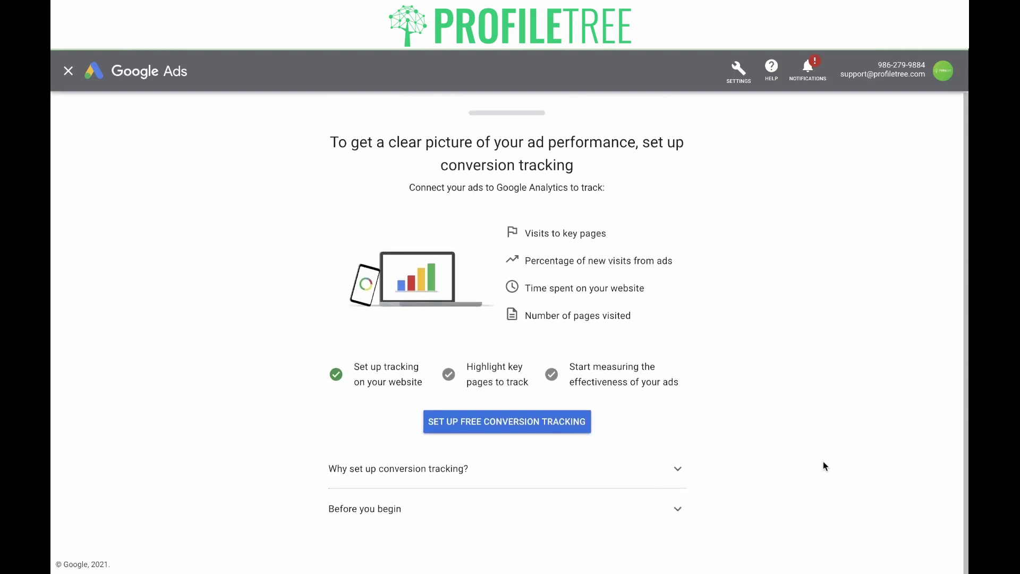
Step: Start the free conversion tracking setup and accept the suggested Contact Us page as a goal
{"action": "left_click", "coordinate": [549, 430]}
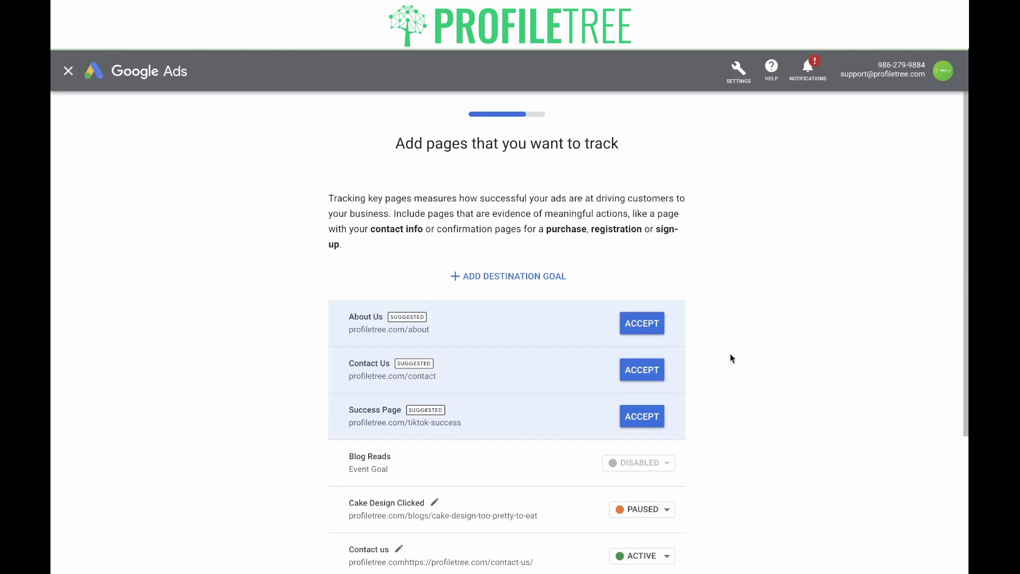
{"action": "scroll", "coordinate": [731, 357], "scroll_direction": "down", "scroll_amount": 3}
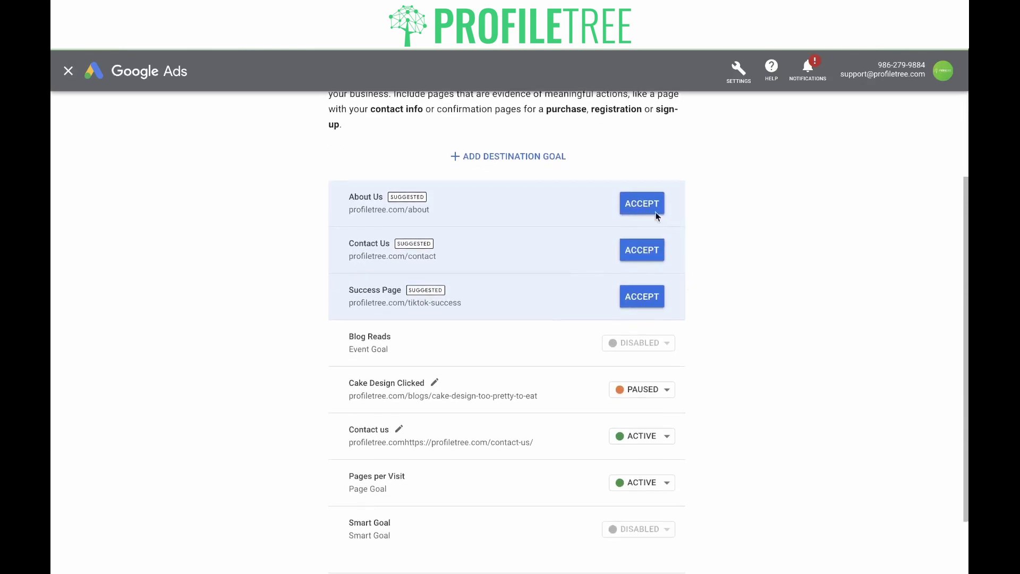
{"action": "left_click", "coordinate": [640, 251]}
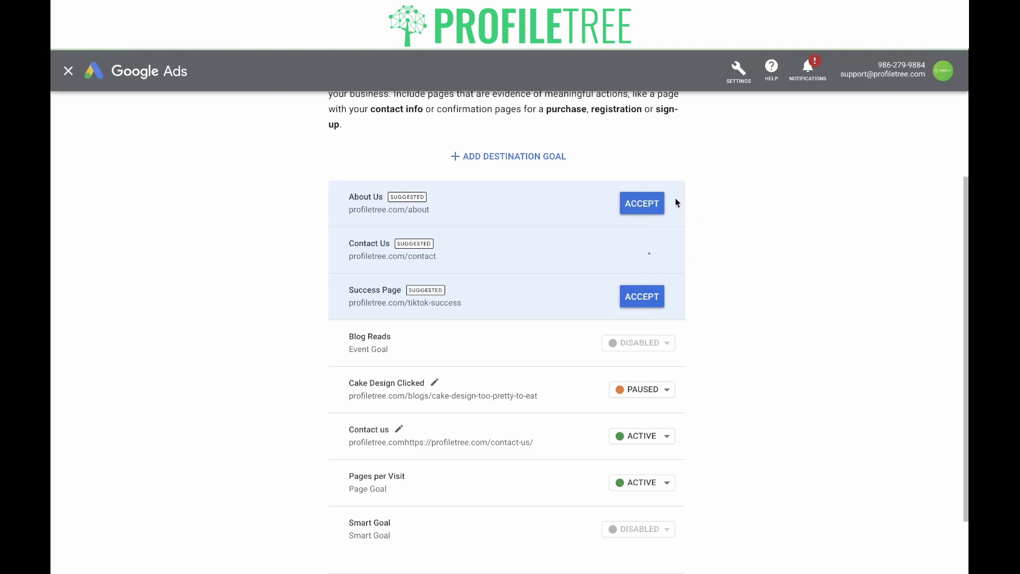
Step: Cancel the custom destination goal and finish the conversion tracking setup
{"action": "left_click", "coordinate": [543, 170]}
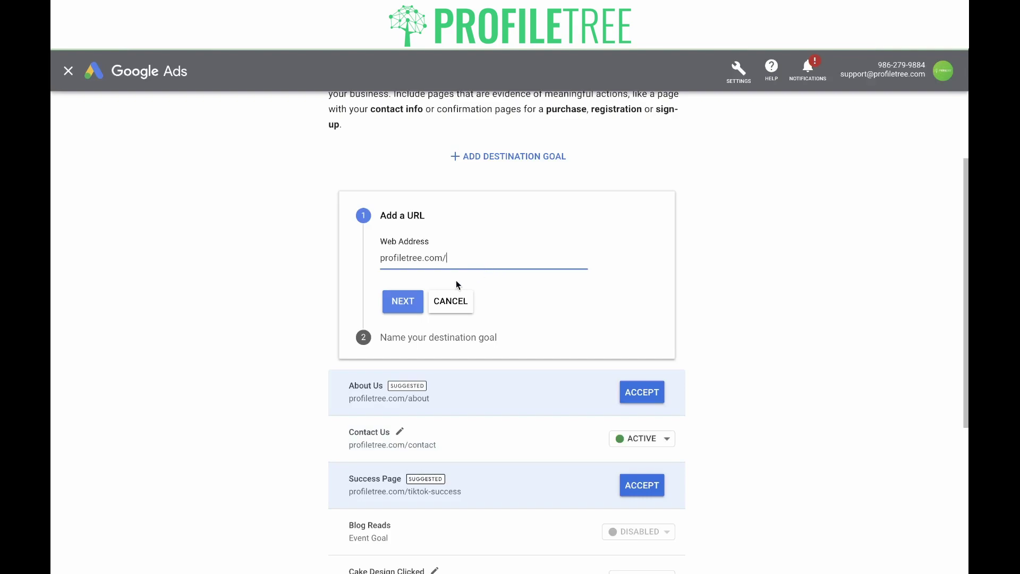
{"action": "left_click", "coordinate": [453, 301]}
{"action": "scroll", "coordinate": [777, 348], "scroll_direction": "down", "scroll_amount": 1}
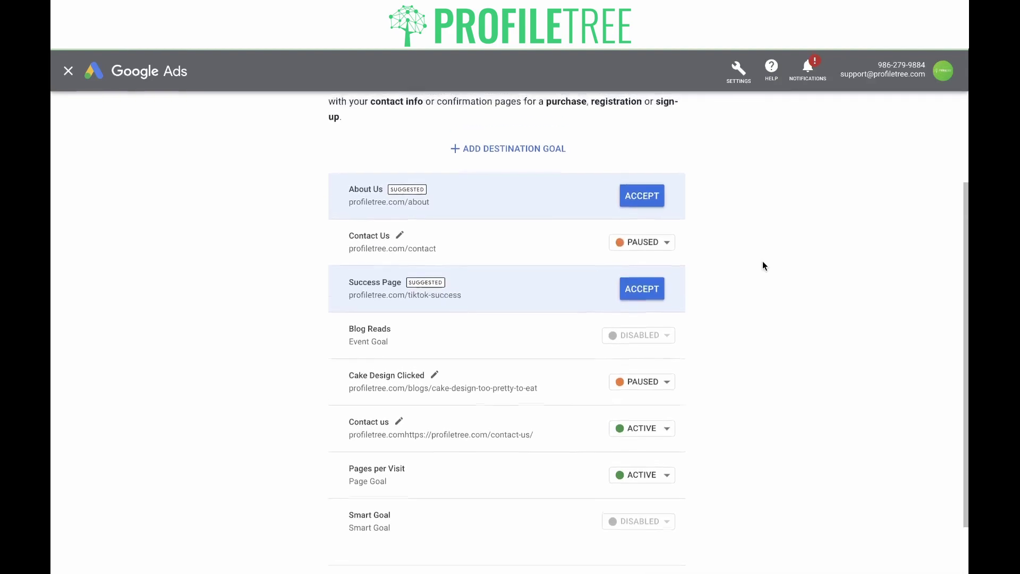
{"action": "scroll", "coordinate": [763, 266], "scroll_direction": "down", "scroll_amount": 2}
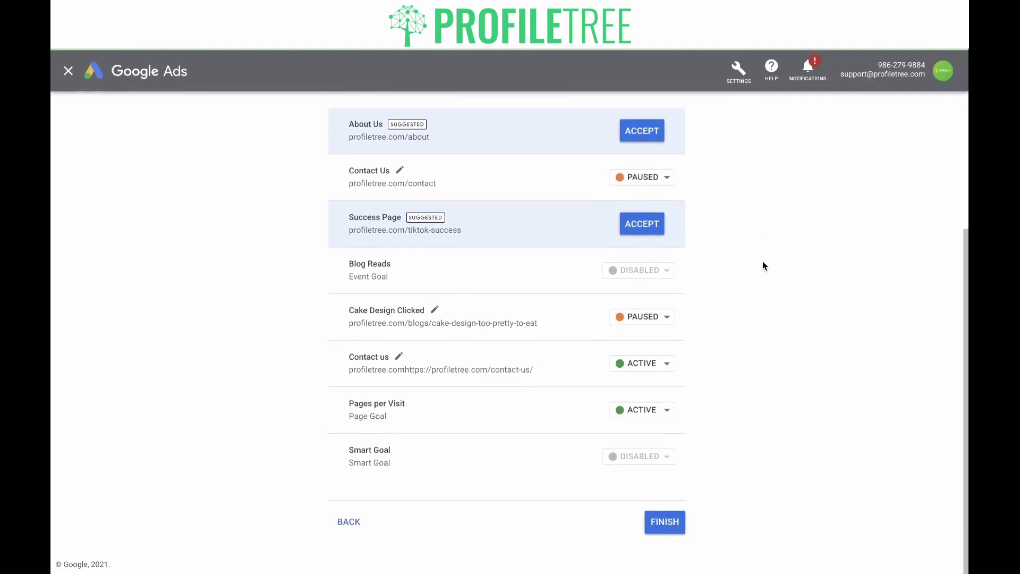
{"action": "left_click", "coordinate": [675, 518]}
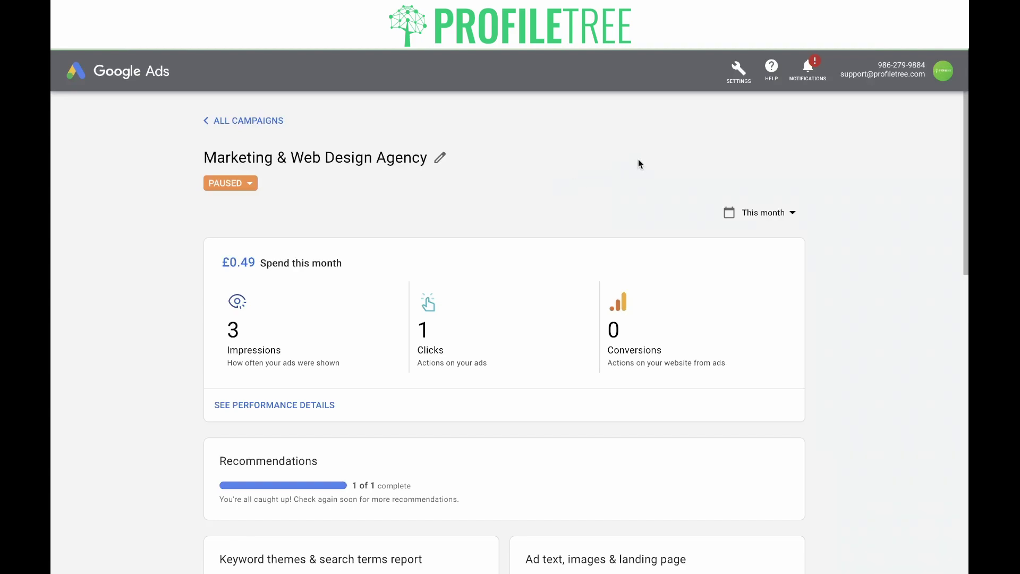
Step: Switch the Google Ads account from Smart Mode to Expert Mode
{"action": "left_click", "coordinate": [734, 84]}
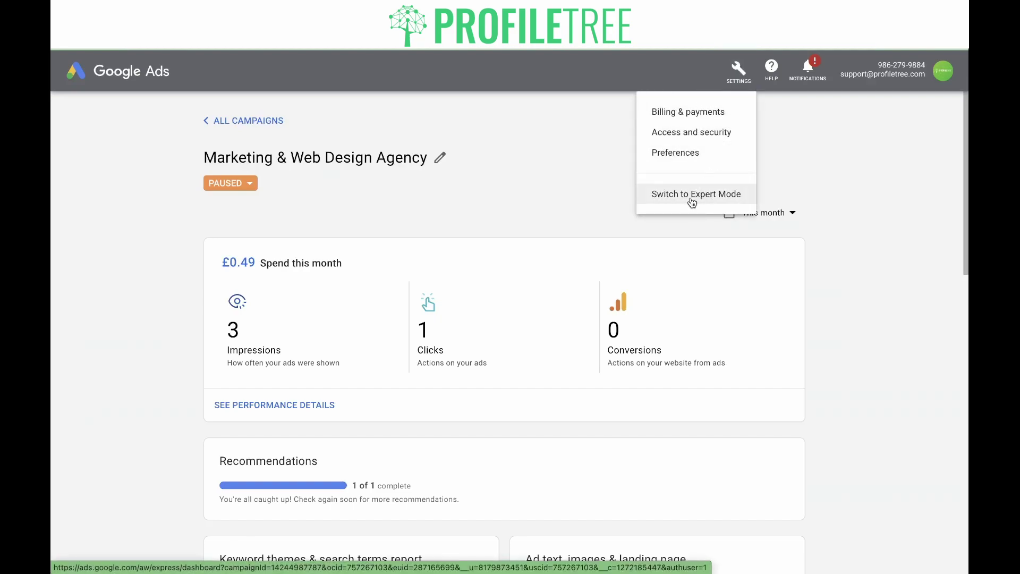
{"action": "left_click", "coordinate": [692, 202]}
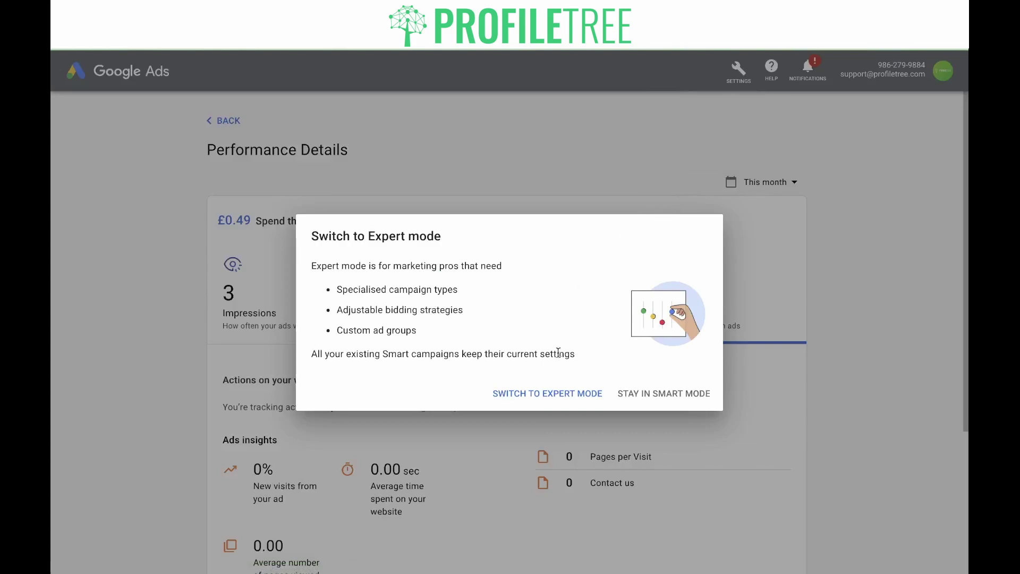
{"action": "left_click", "coordinate": [547, 397]}
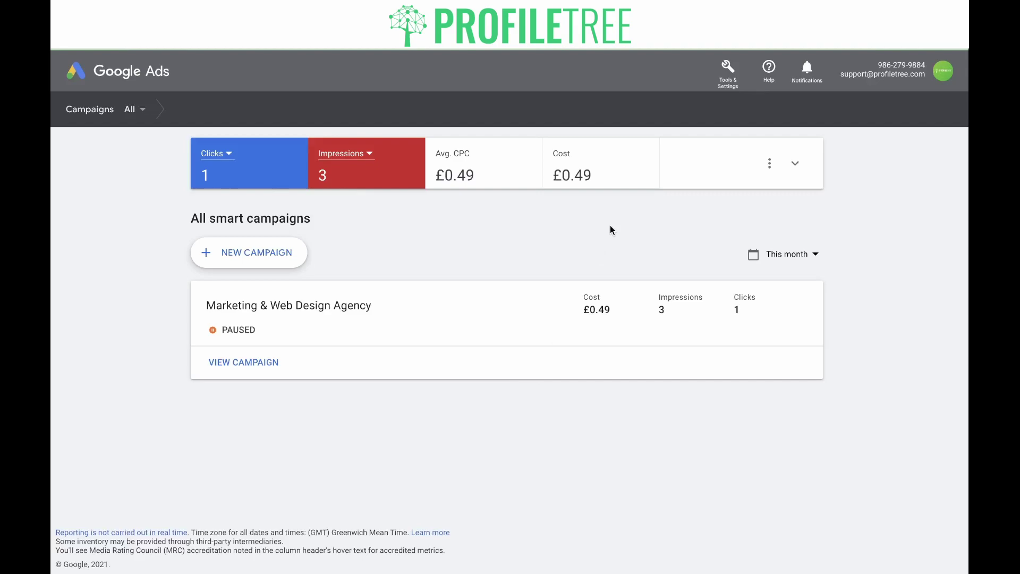
{"action": "left_click", "coordinate": [728, 74]}
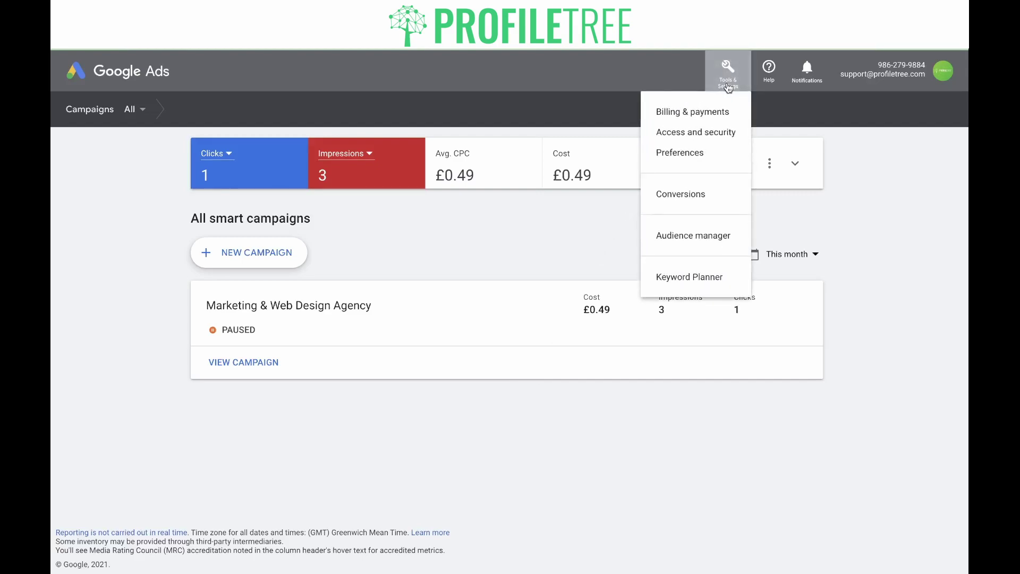
Step: Go to Tools & Settings > Conversions and start a new conversion action
{"action": "left_click", "coordinate": [690, 195]}
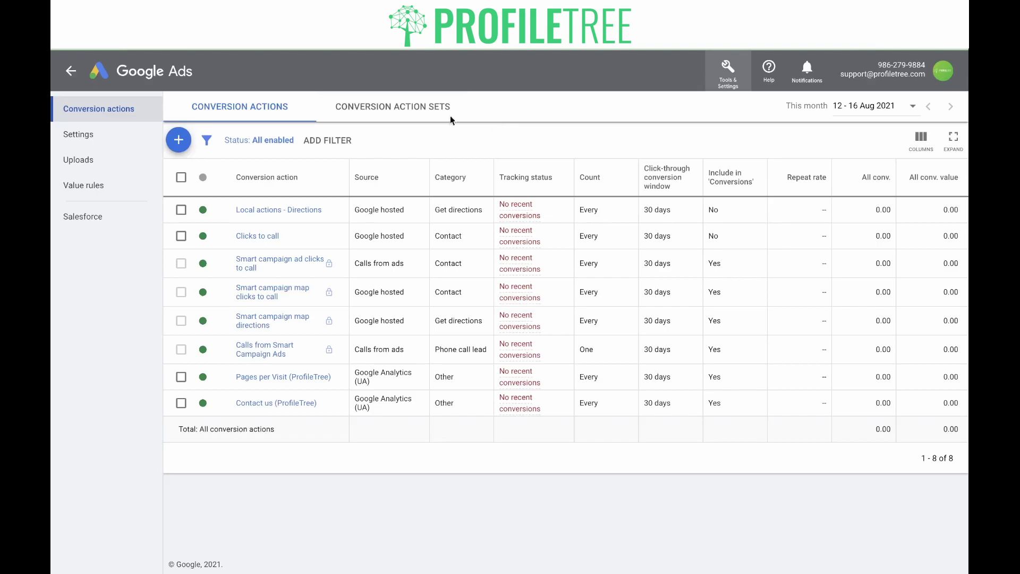
{"action": "left_click", "coordinate": [178, 139]}
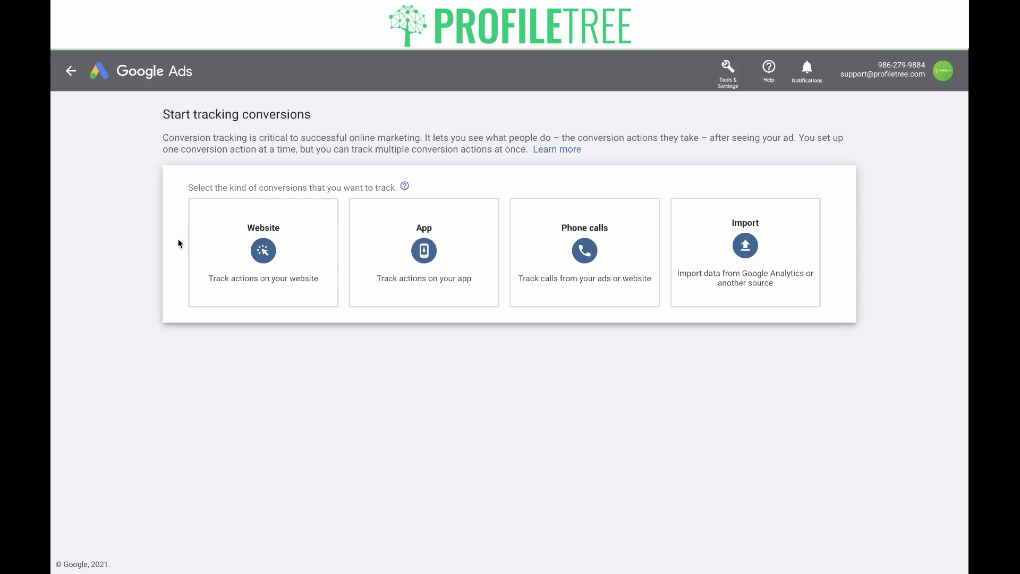
{"action": "mouse_move", "coordinate": [235, 284]}
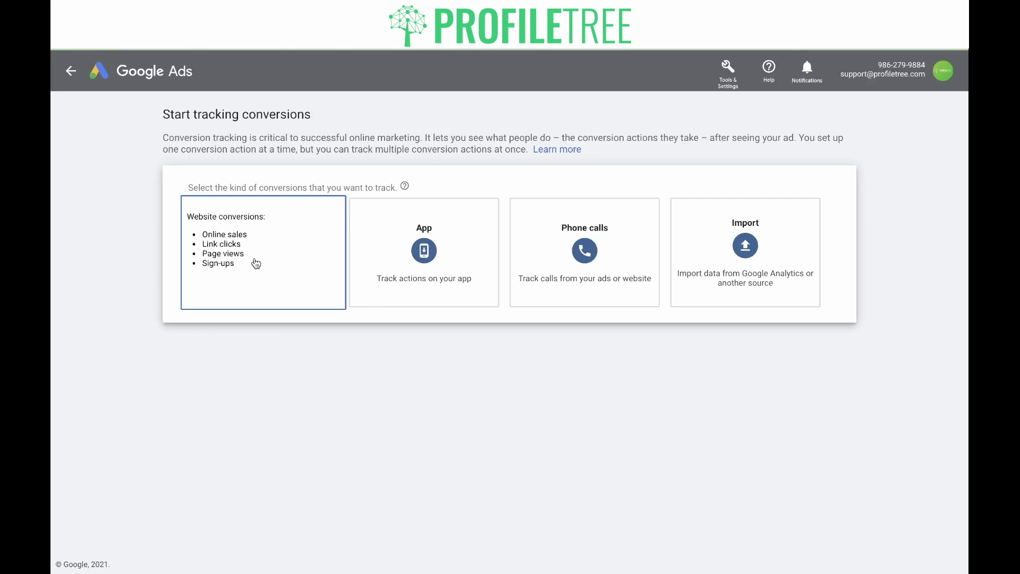
{"action": "mouse_move", "coordinate": [446, 298]}
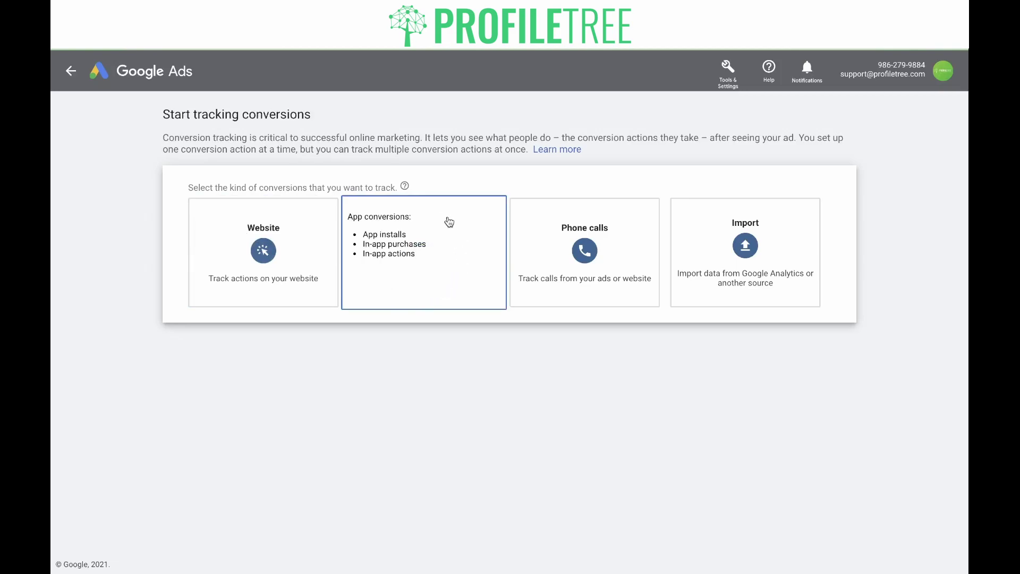
{"action": "mouse_move", "coordinate": [513, 216]}
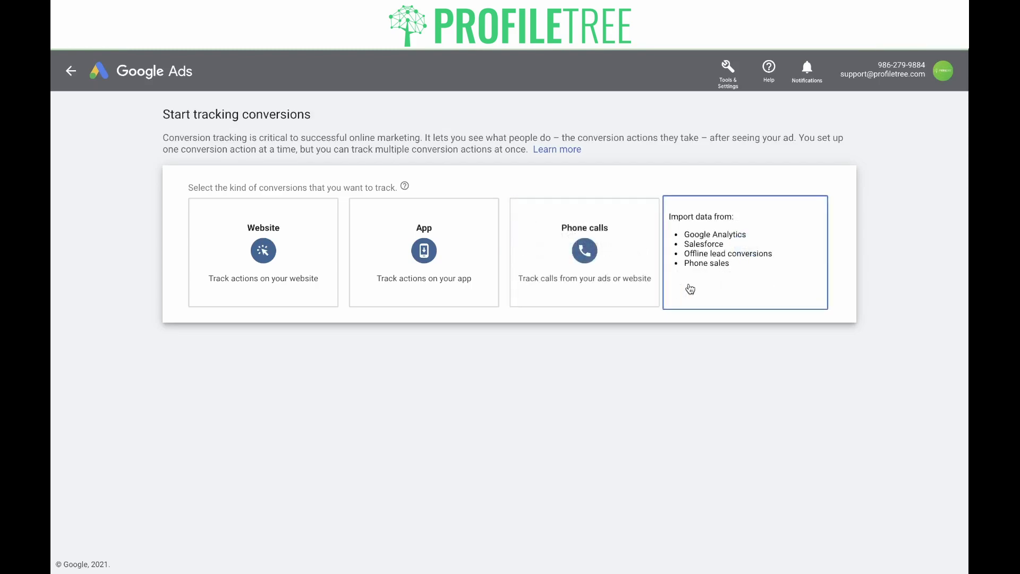
{"action": "mouse_move", "coordinate": [758, 250]}
{"action": "mouse_move", "coordinate": [292, 293]}
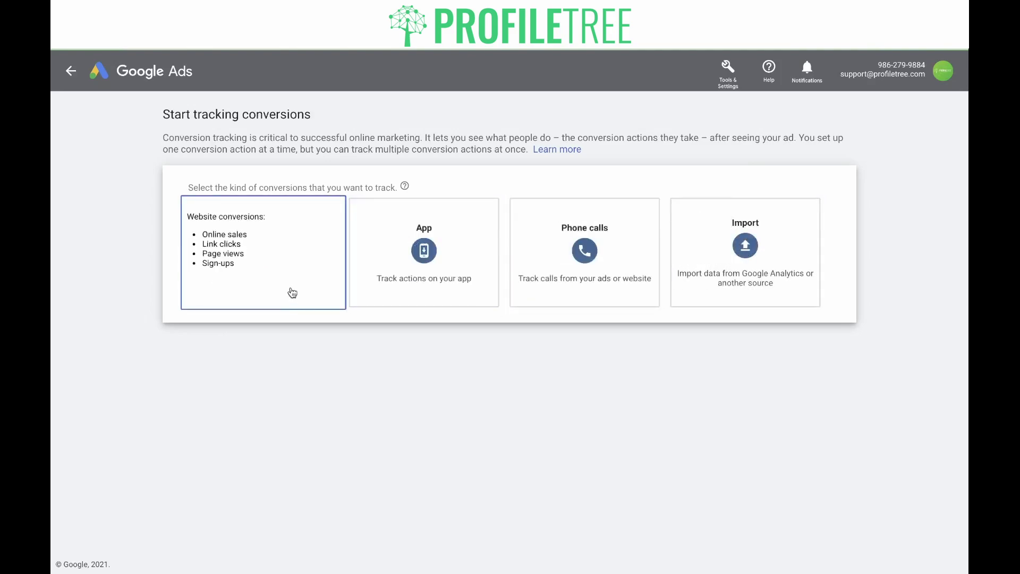
Step: Choose Website conversions and set the category to Submit lead form
{"action": "left_click", "coordinate": [293, 293]}
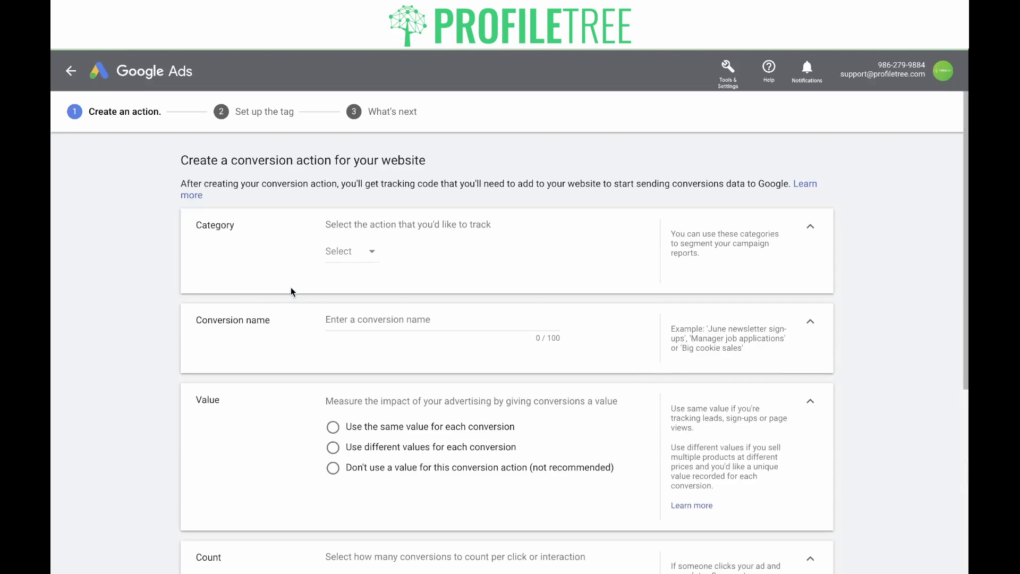
{"action": "left_click", "coordinate": [372, 254]}
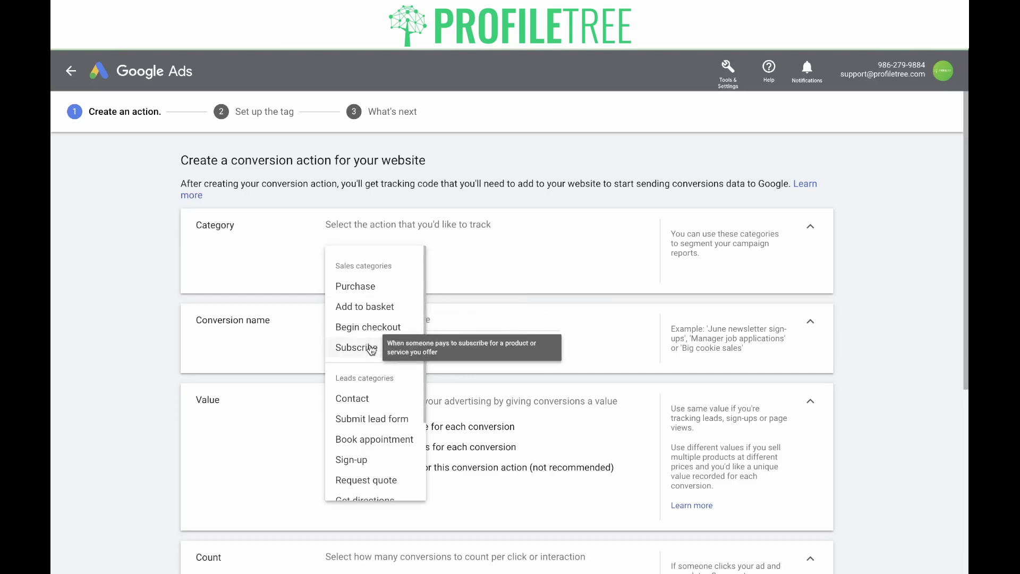
{"action": "scroll", "coordinate": [372, 378], "scroll_direction": "down", "scroll_amount": 3}
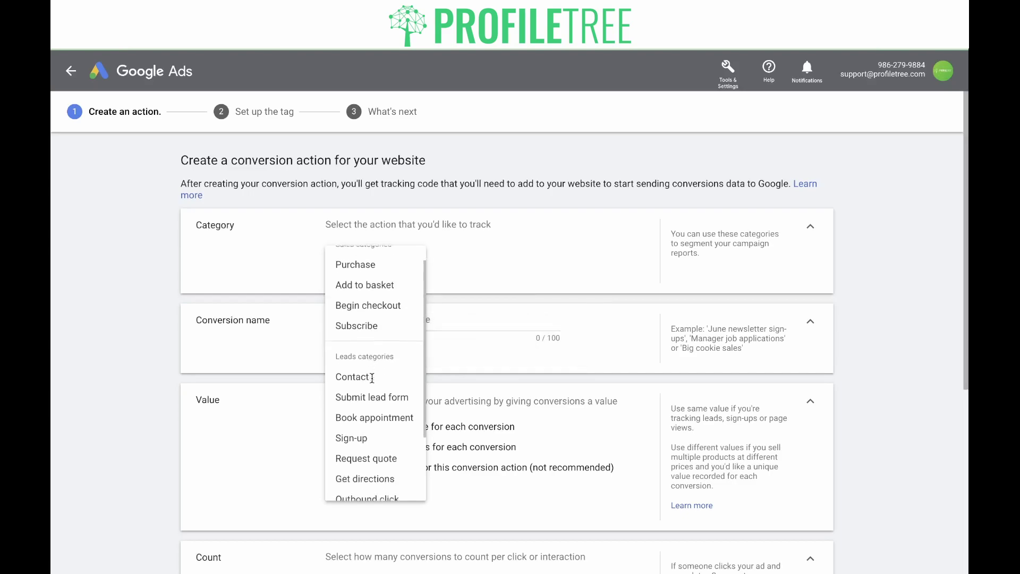
{"action": "scroll", "coordinate": [372, 378], "scroll_direction": "up", "scroll_amount": 3}
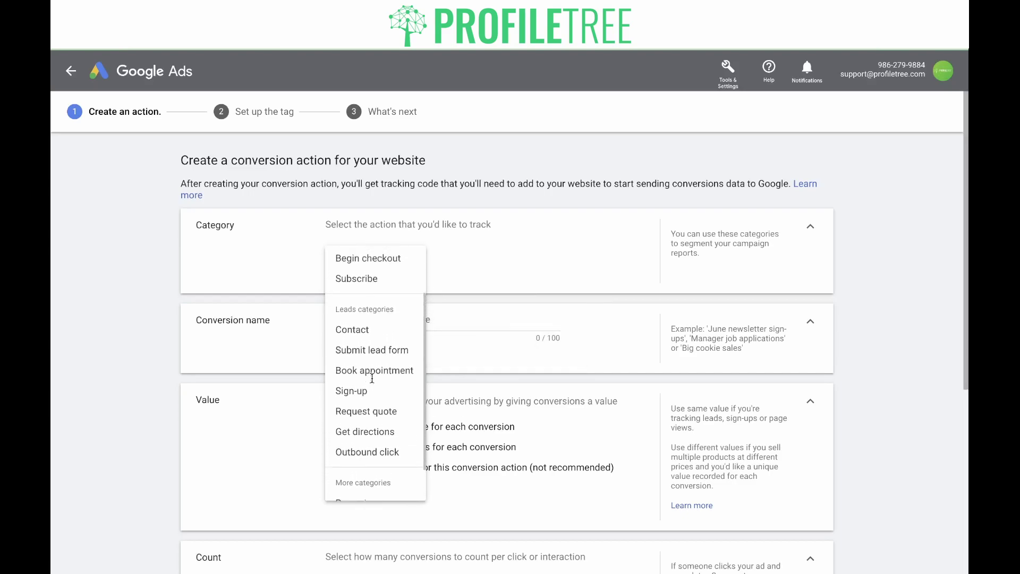
{"action": "scroll", "coordinate": [372, 378], "scroll_direction": "down", "scroll_amount": 1}
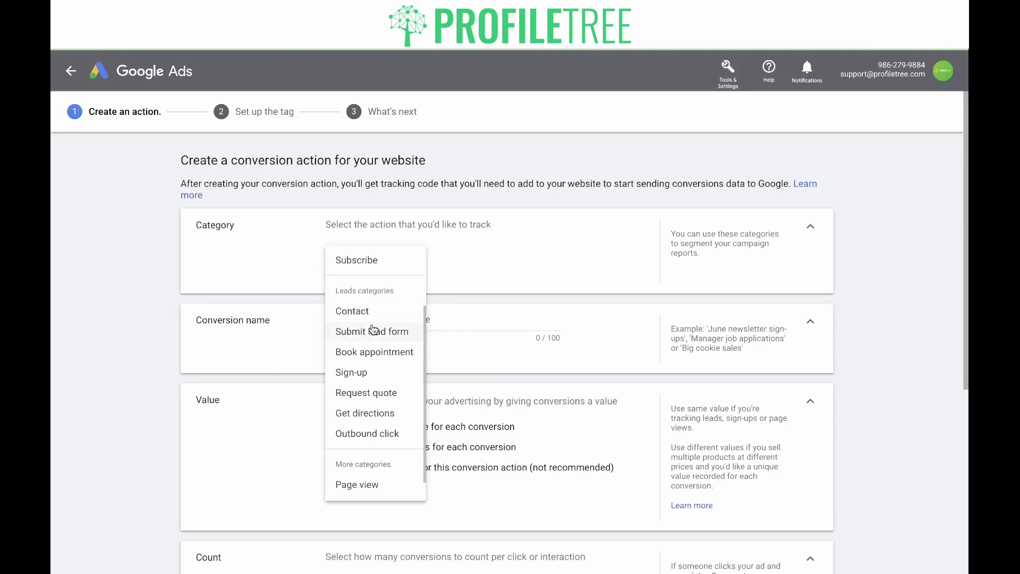
{"action": "left_click", "coordinate": [372, 330]}
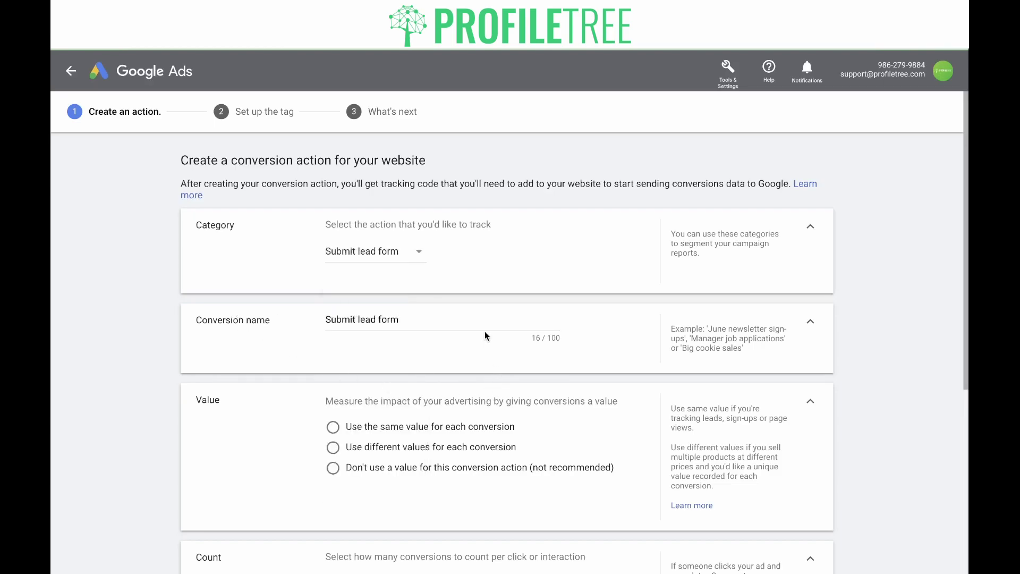
Step: Append '- ProfileTree' so the conversion name reads 'Submit lead form - ProfileTree'
{"action": "left_click", "coordinate": [421, 315]}
{"action": "type", "text": "- ProfileTree"}
{"action": "left_click", "coordinate": [420, 354]}
{"action": "scroll", "coordinate": [419, 350], "scroll_direction": "down", "scroll_amount": 2}
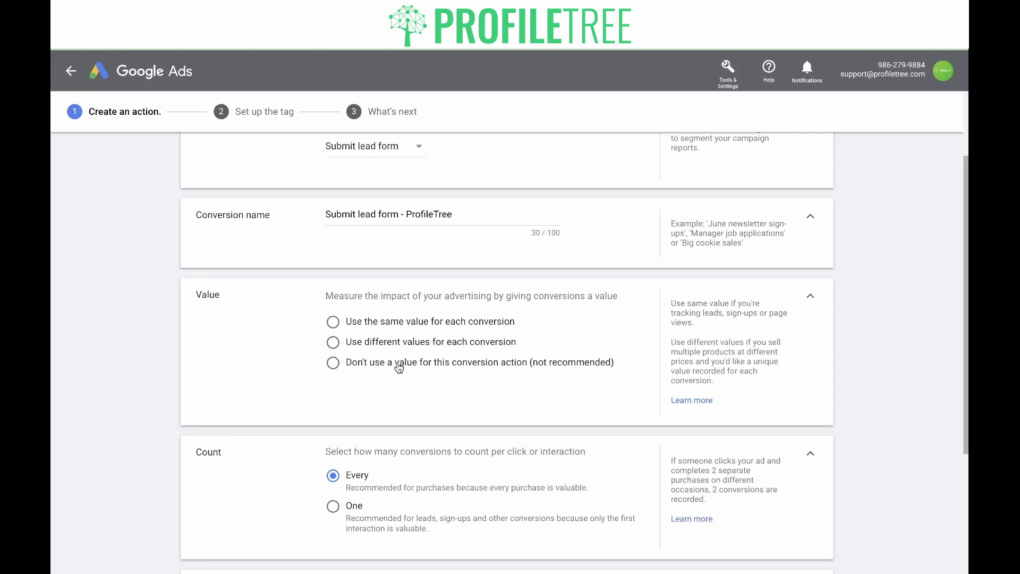
Step: Use the same value for each conversion: 1 in British Pounds (GBP £)
{"action": "left_click", "coordinate": [398, 367]}
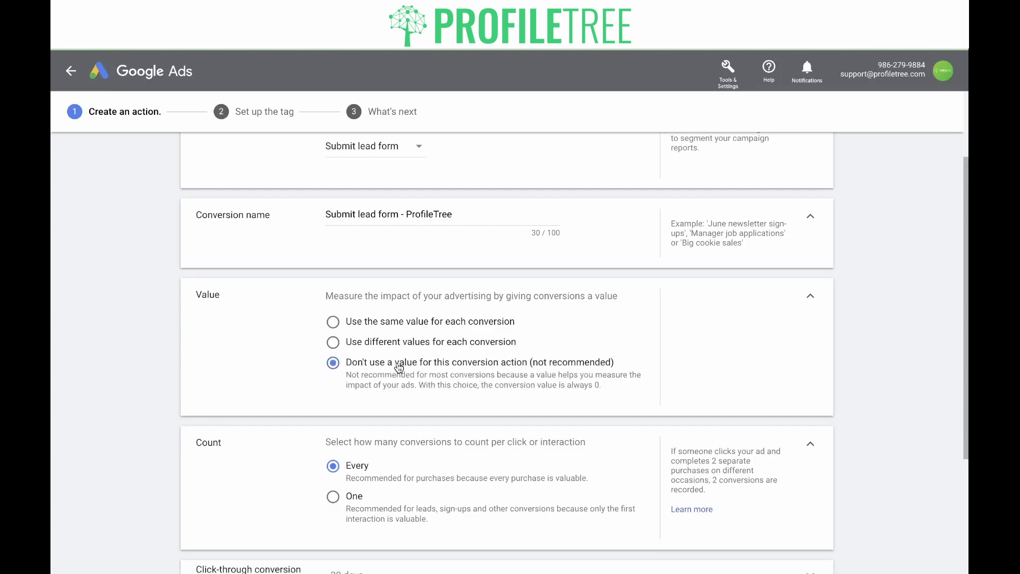
{"action": "left_click", "coordinate": [400, 325]}
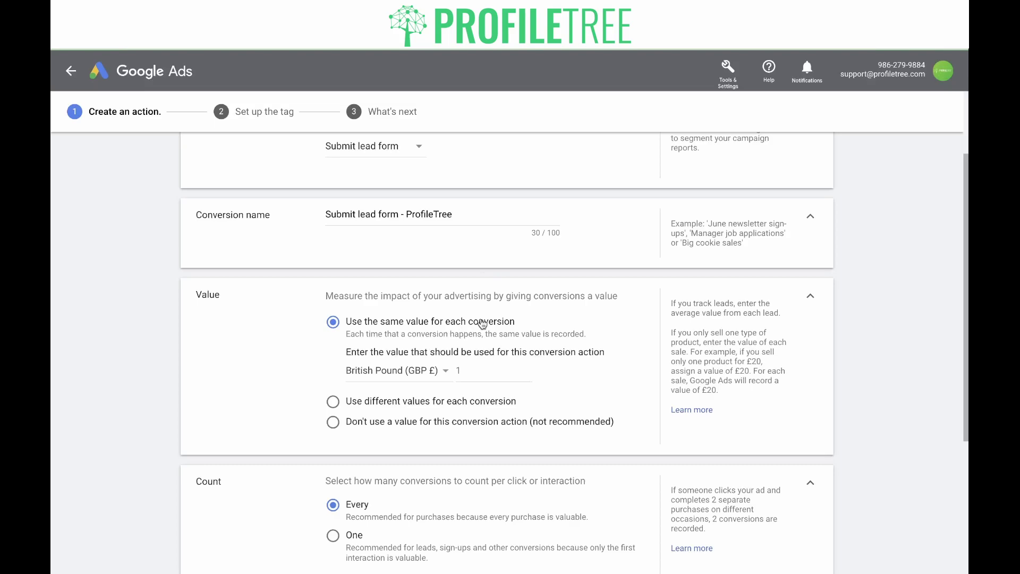
{"action": "left_click", "coordinate": [473, 374]}
{"action": "scroll", "coordinate": [237, 296], "scroll_direction": "down", "scroll_amount": 5}
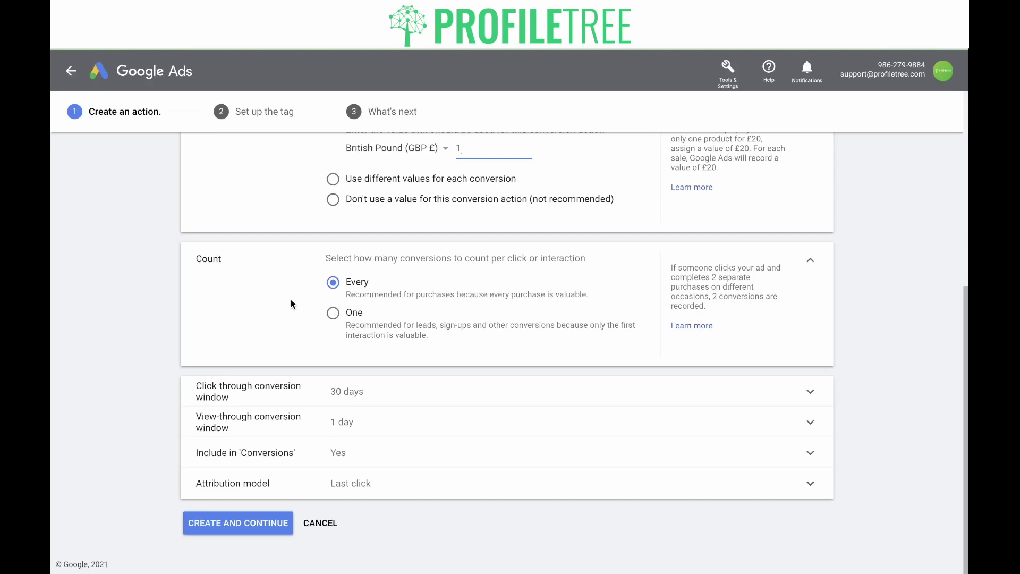
Step: Count One conversion per interaction and set the click-through window to Custom
{"action": "left_click", "coordinate": [333, 314]}
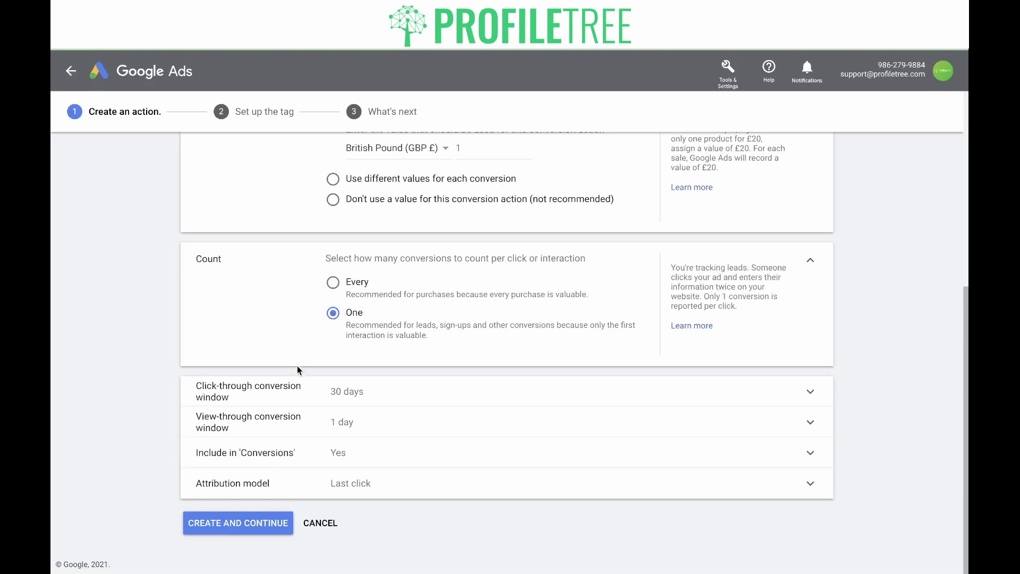
{"action": "left_click", "coordinate": [419, 392]}
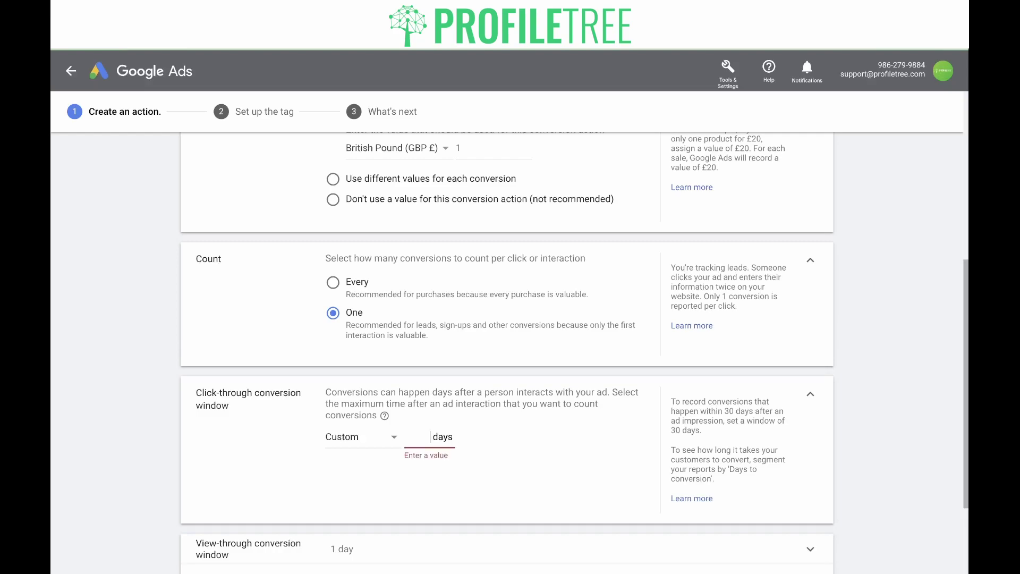
Step: Set the click-through conversion window to 30 days
{"action": "left_click", "coordinate": [432, 441]}
{"action": "type", "text": "90"}
{"action": "key", "text": "BackSpace"}
{"action": "key", "text": "BackSpace"}
{"action": "type", "text": "3"}
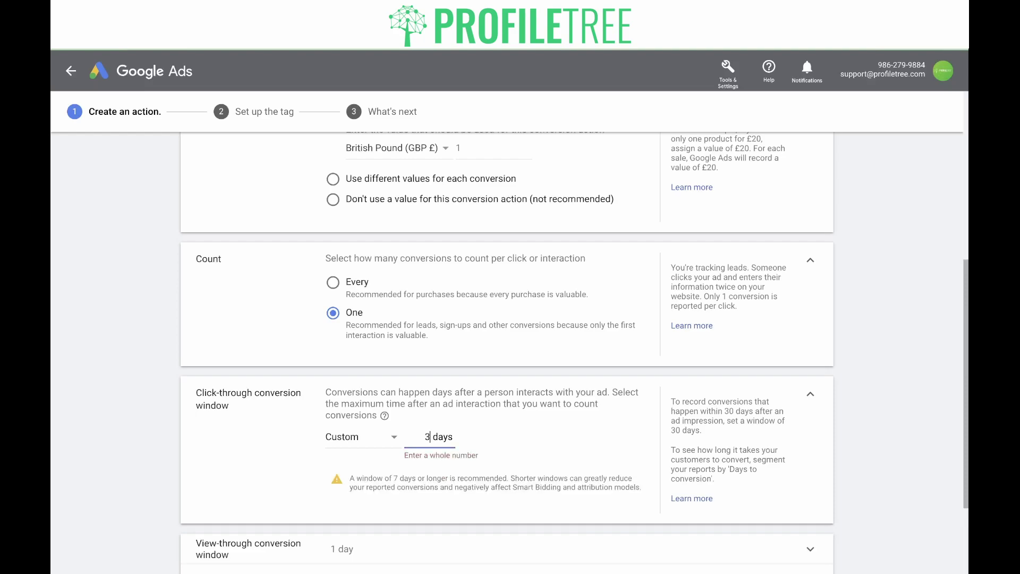
{"action": "type", "text": "0"}
{"action": "left_click", "coordinate": [503, 465]}
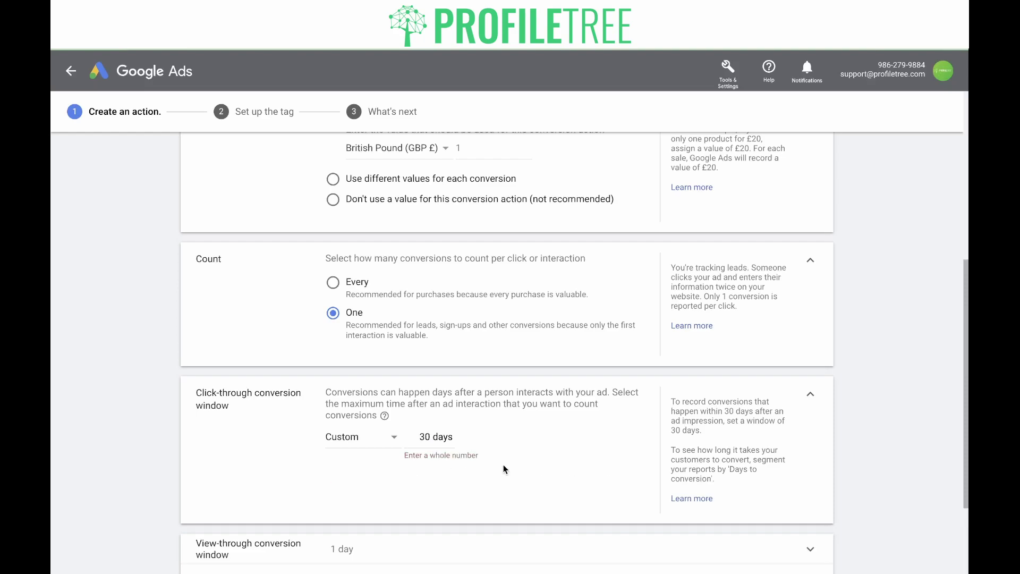
{"action": "left_click", "coordinate": [380, 436]}
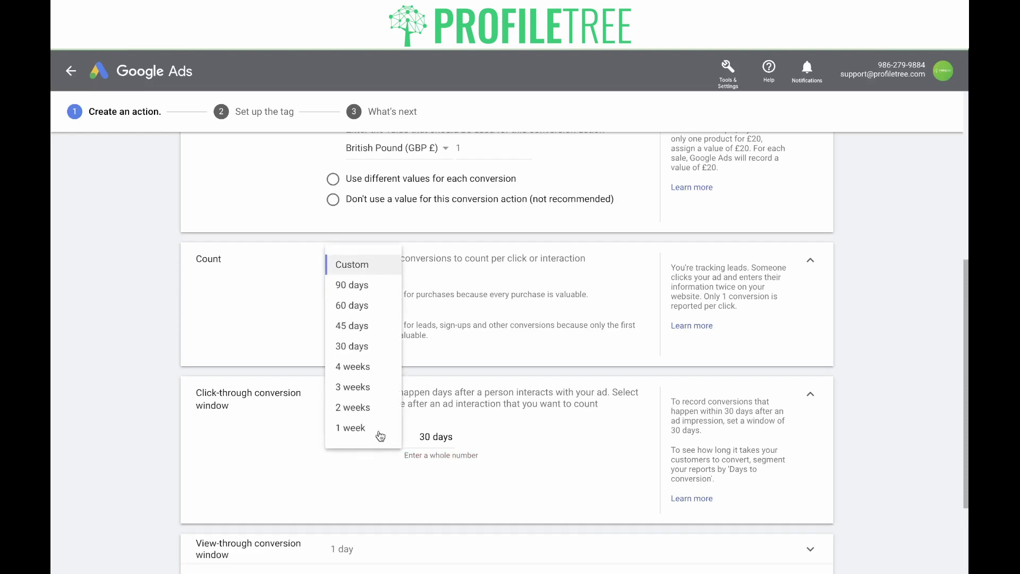
{"action": "left_click", "coordinate": [366, 351]}
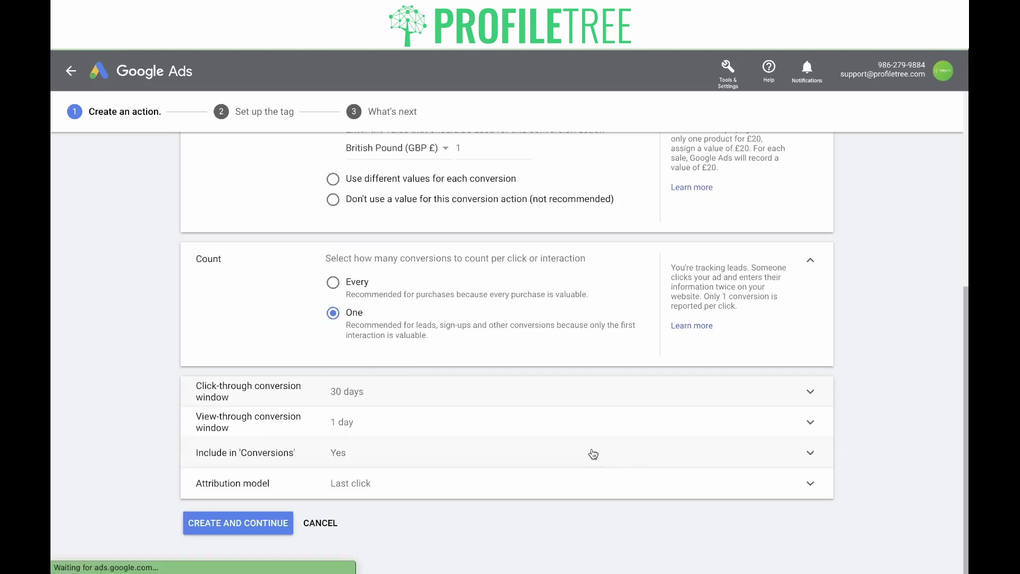
{"action": "left_click", "coordinate": [565, 423]}
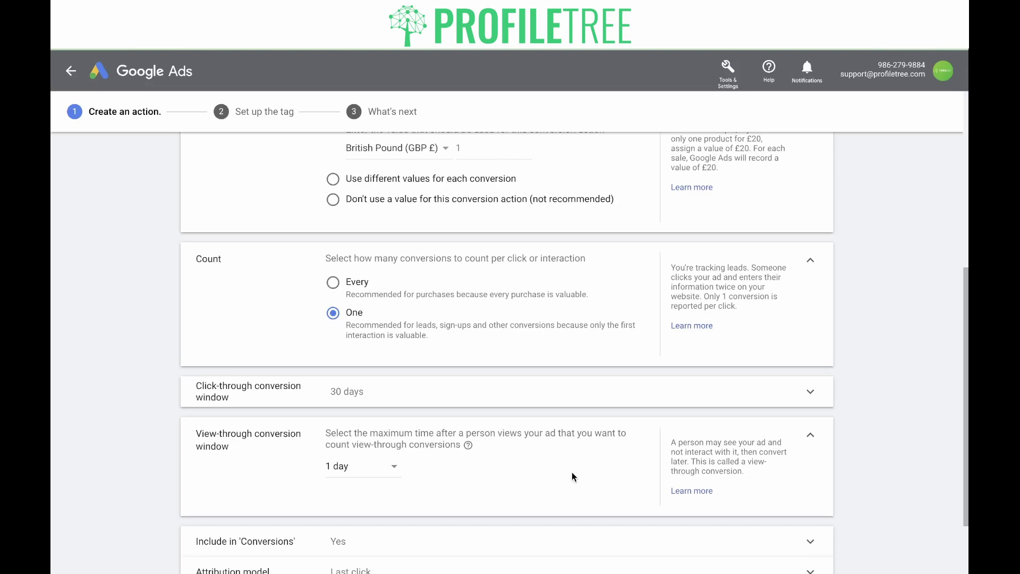
Step: Keep the 1-day view-through window and check that Include in 'Conversions' is still ticked
{"action": "left_click", "coordinate": [398, 470]}
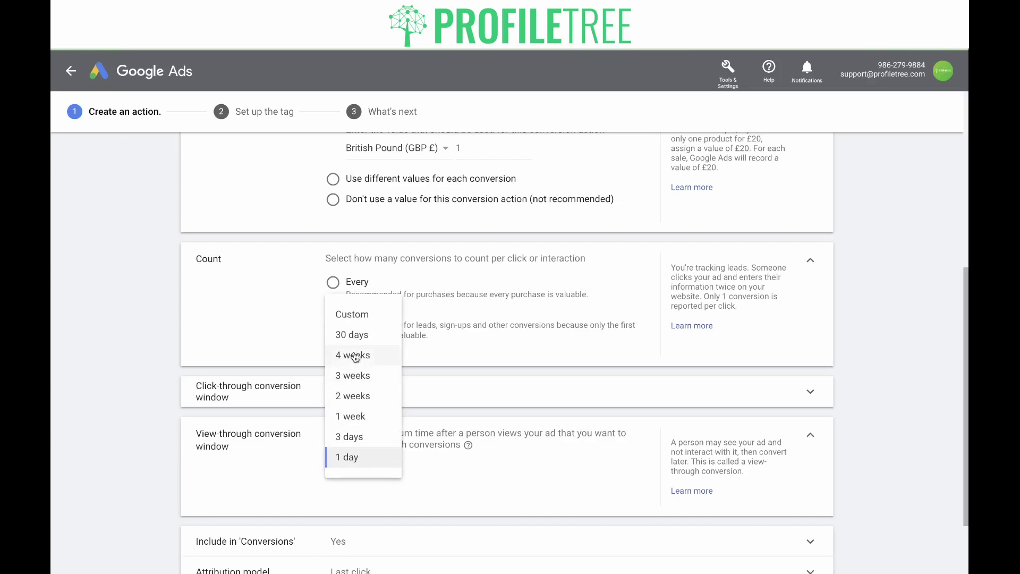
{"action": "left_click", "coordinate": [484, 481]}
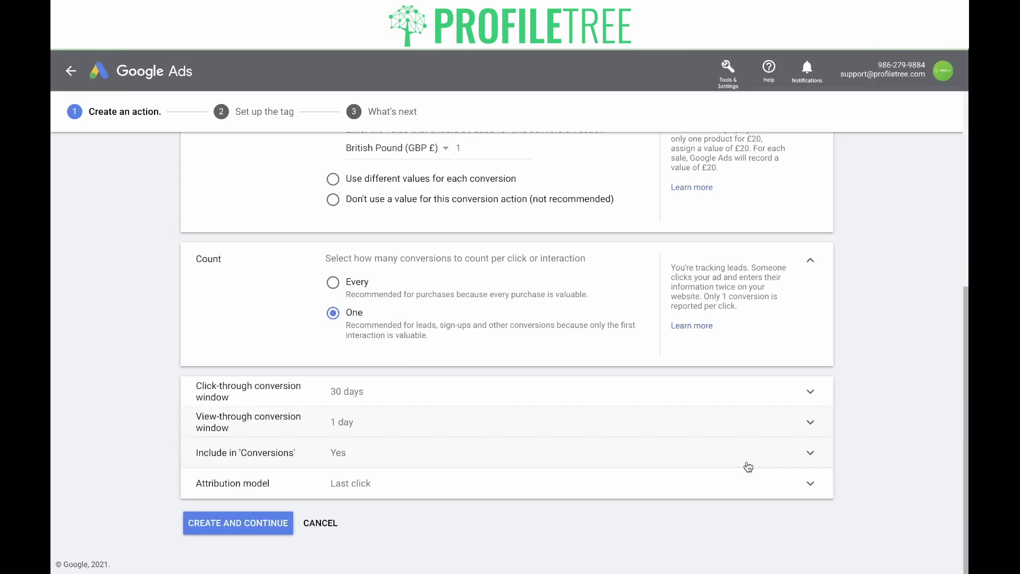
{"action": "left_click", "coordinate": [745, 464]}
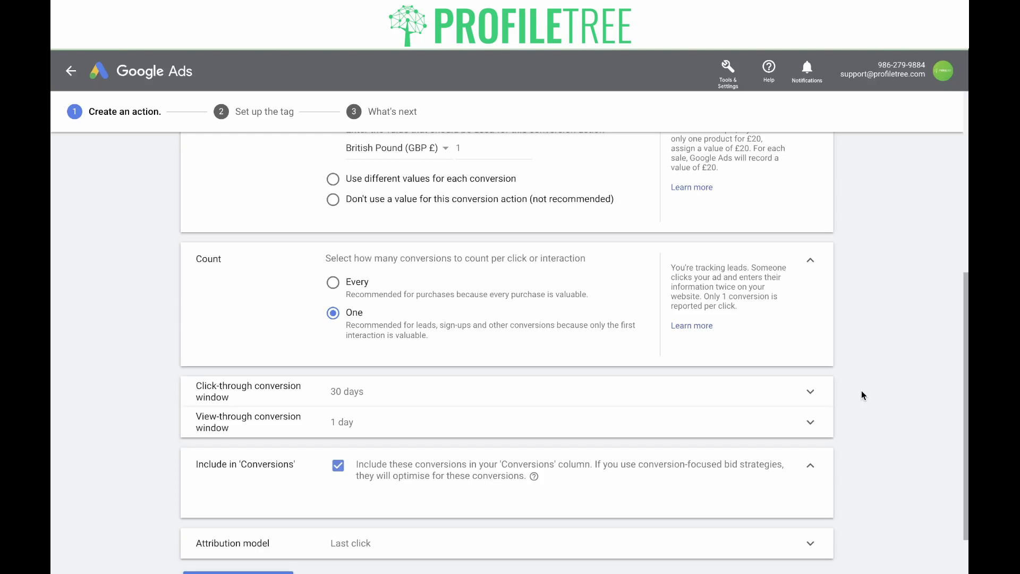
Step: Choose Last click as the conversion action's attribution model
{"action": "left_click", "coordinate": [811, 462]}
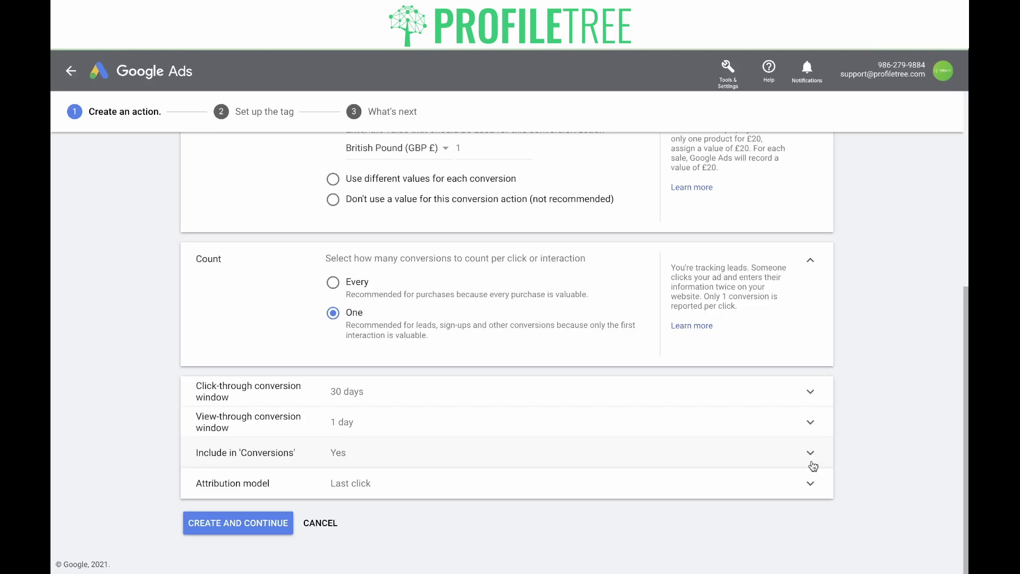
{"action": "left_click", "coordinate": [808, 485]}
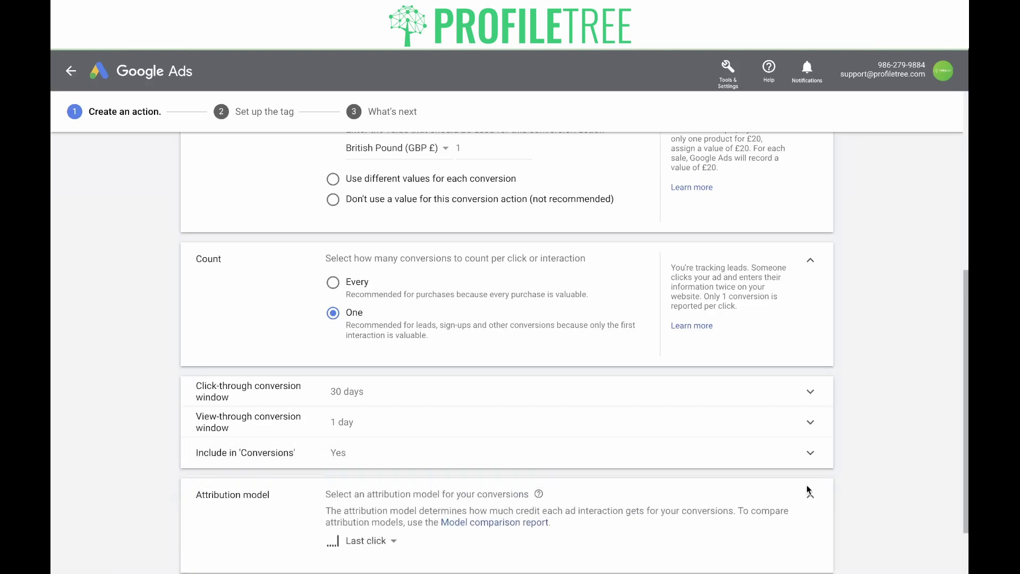
{"action": "scroll", "coordinate": [806, 485], "scroll_direction": "down", "scroll_amount": 2}
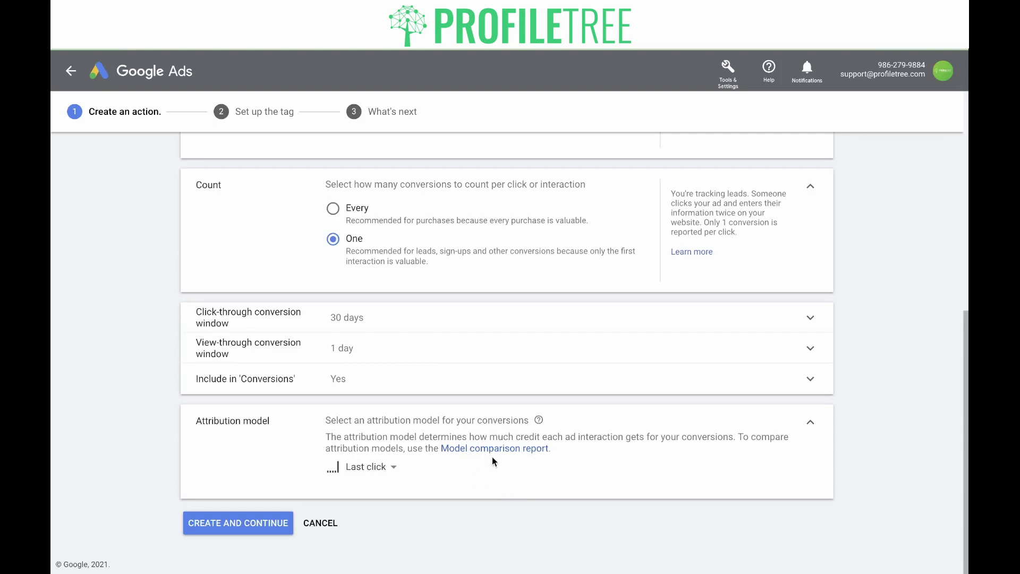
{"action": "left_click", "coordinate": [394, 467]}
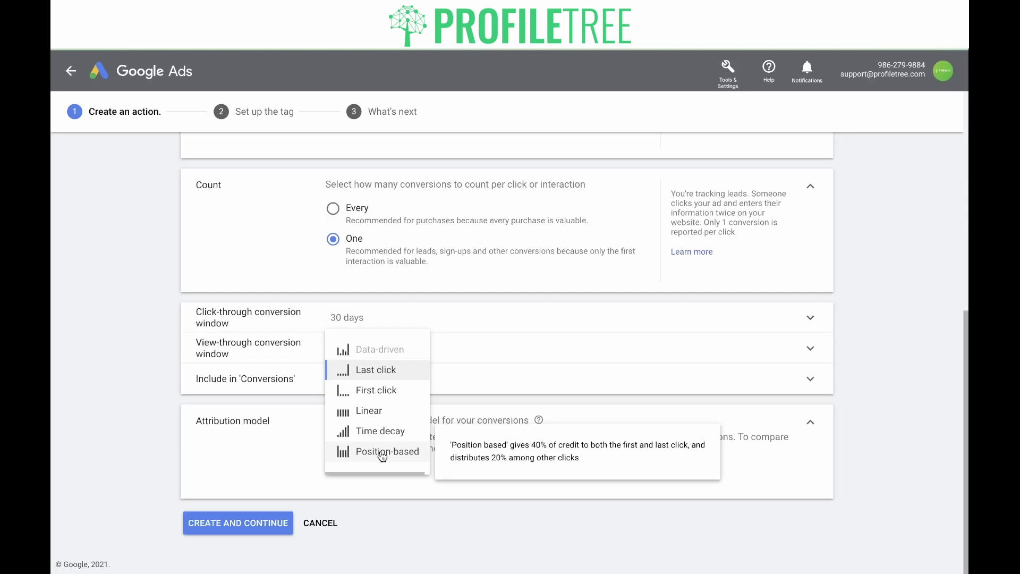
{"action": "left_click", "coordinate": [384, 375]}
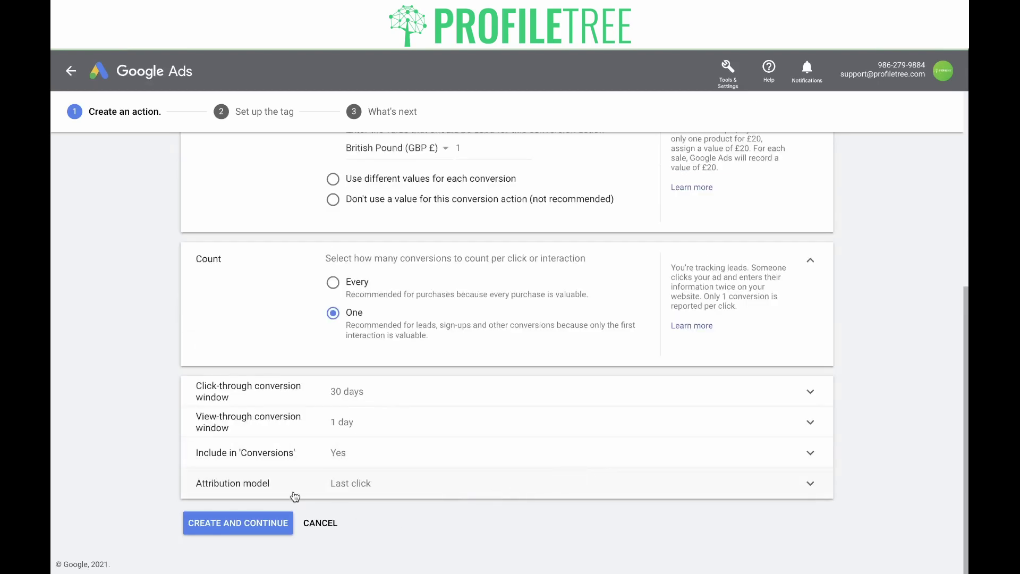
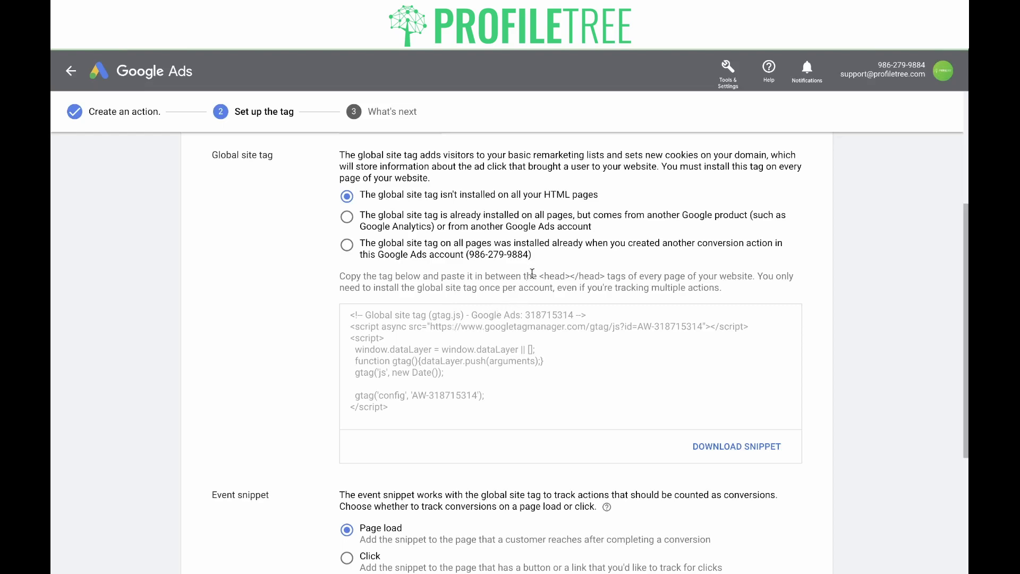
Step: Highlight the <head></head> tags in the global site tag install instructions
{"action": "left_click_drag", "start_coordinate": [539, 276], "coordinate": [608, 276]}
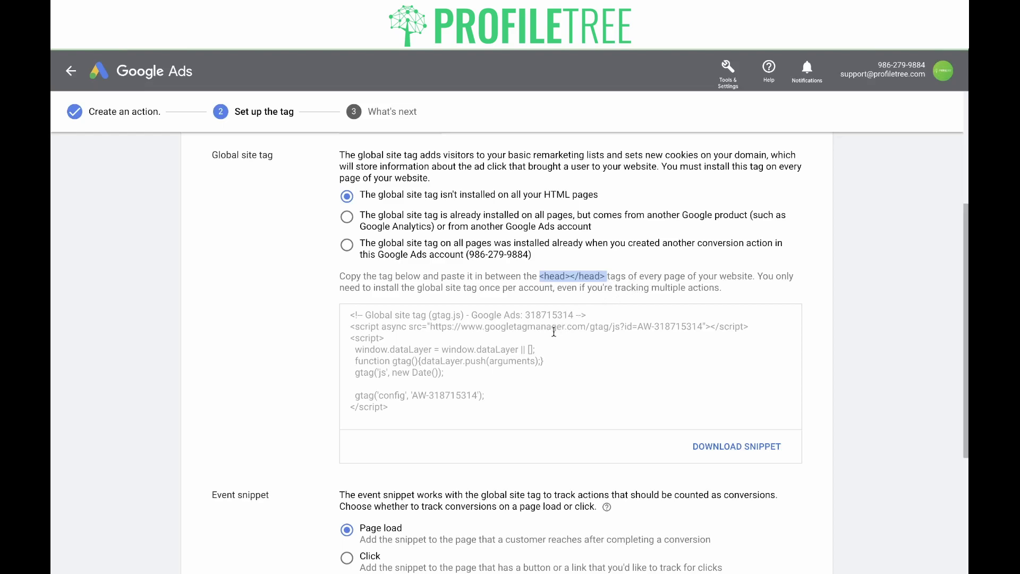
{"action": "left_click", "coordinate": [400, 220]}
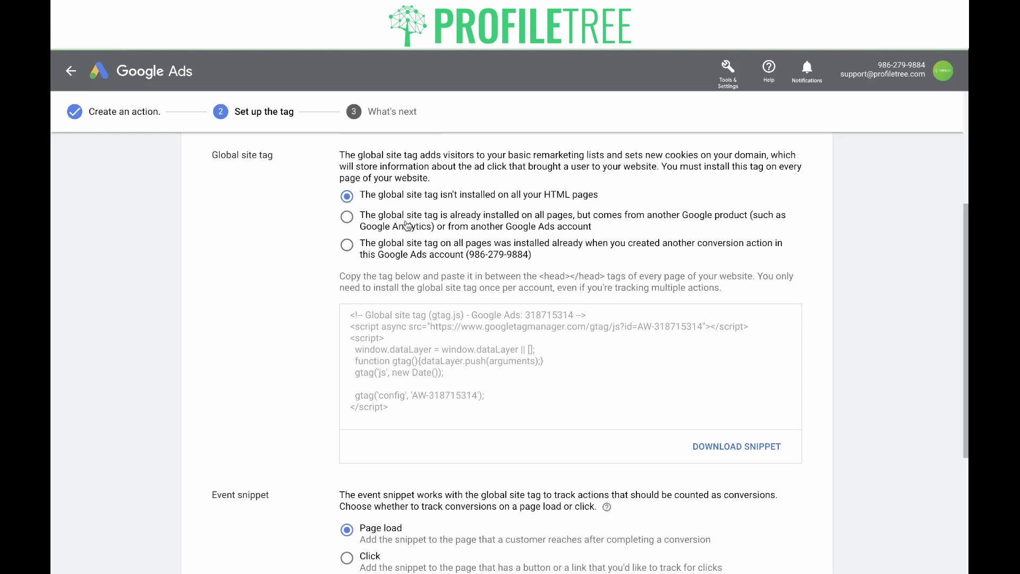
{"action": "left_click", "coordinate": [407, 226]}
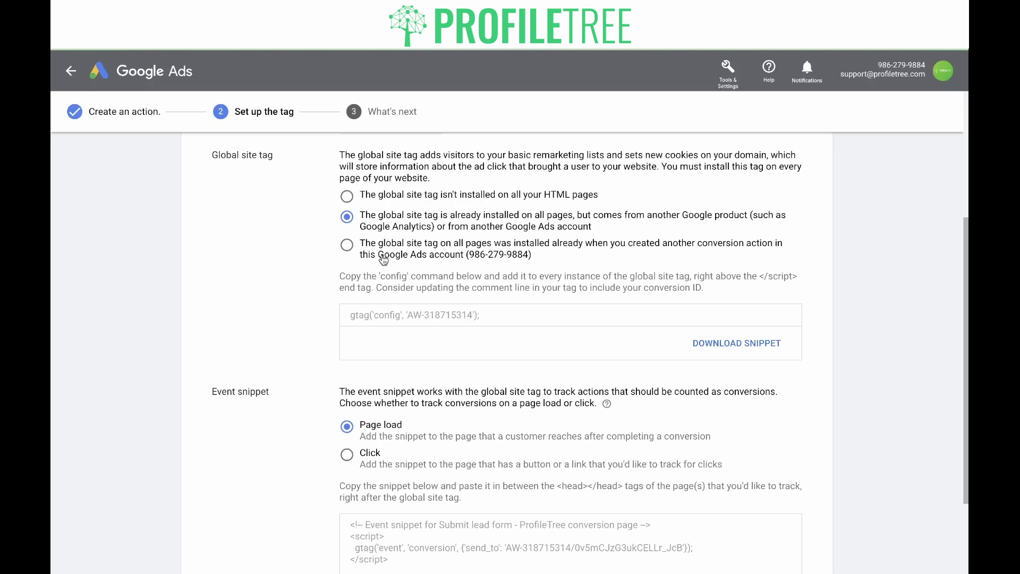
{"action": "left_click", "coordinate": [383, 260]}
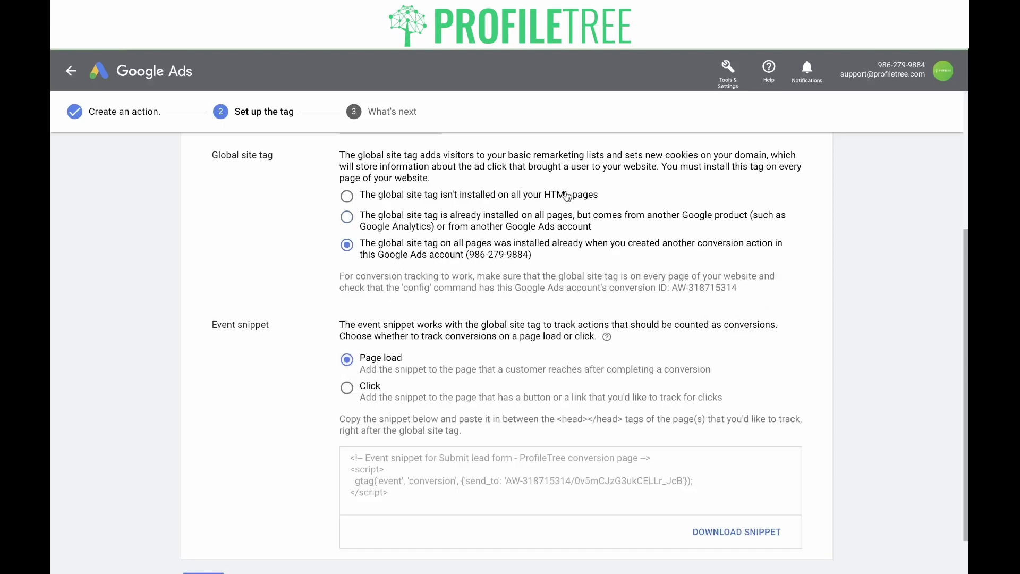
{"action": "left_click", "coordinate": [483, 196]}
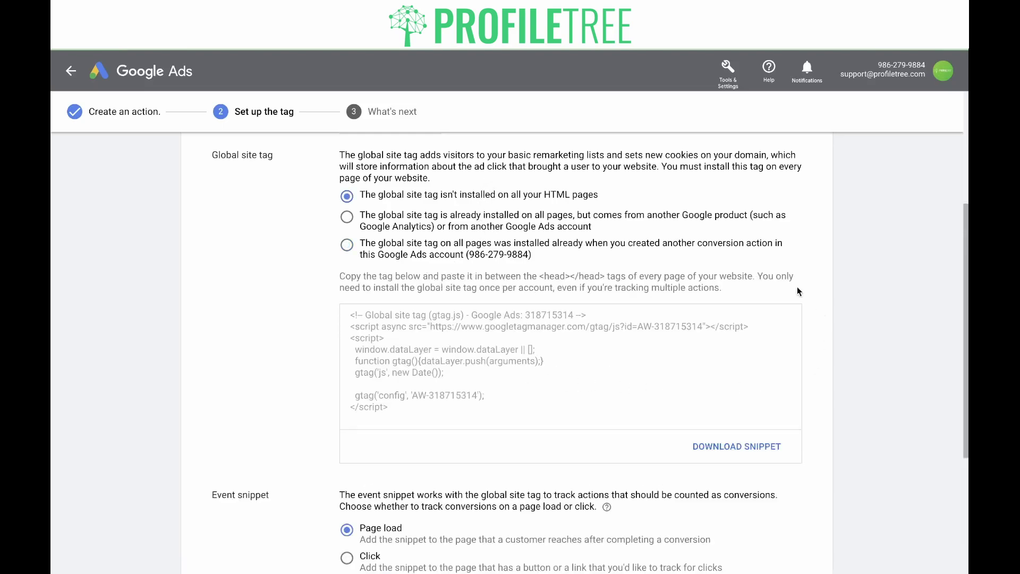
{"action": "scroll", "coordinate": [276, 351], "scroll_direction": "down", "scroll_amount": 4}
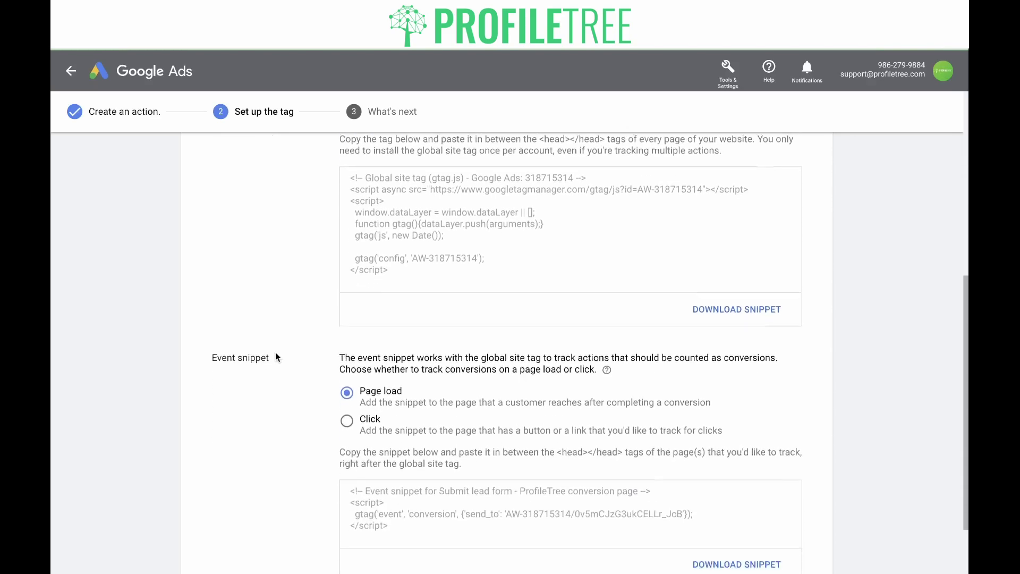
Step: Switch the event snippet to Click tracking and review the generated gtag_report_conversion code
{"action": "scroll", "coordinate": [275, 352], "scroll_direction": "down", "scroll_amount": 1}
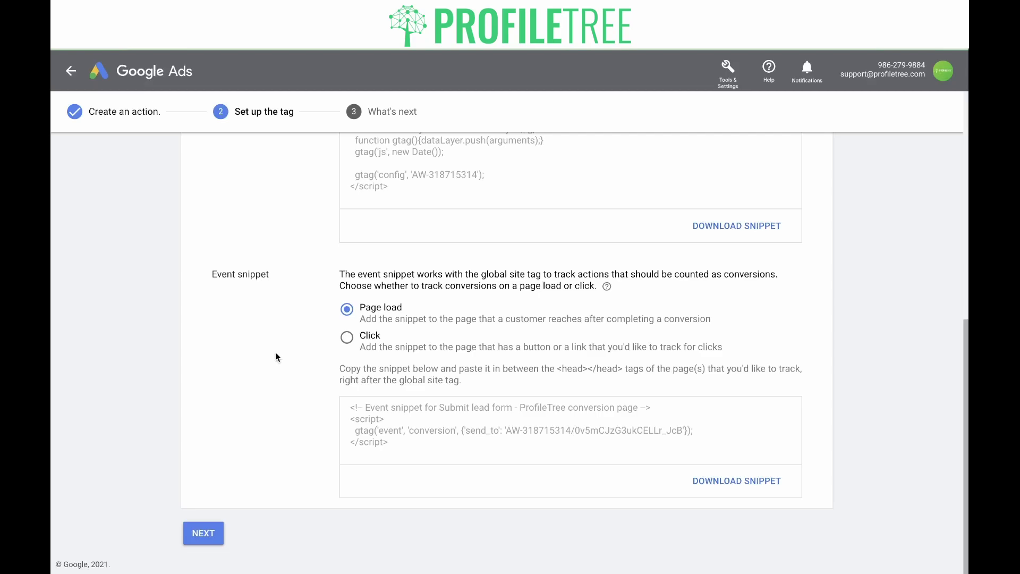
{"action": "left_click", "coordinate": [346, 337]}
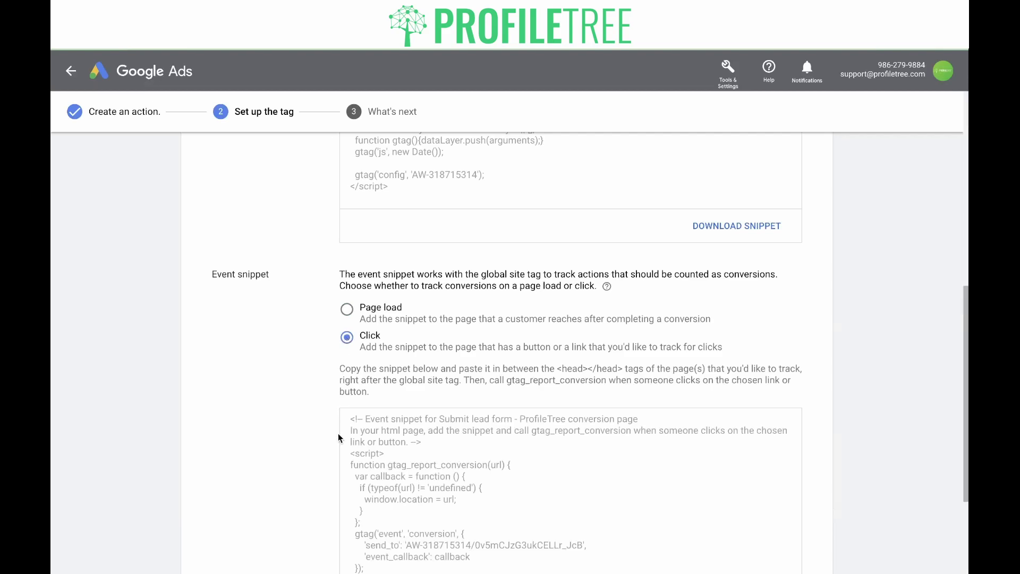
{"action": "scroll", "coordinate": [339, 436], "scroll_direction": "down", "scroll_amount": 2}
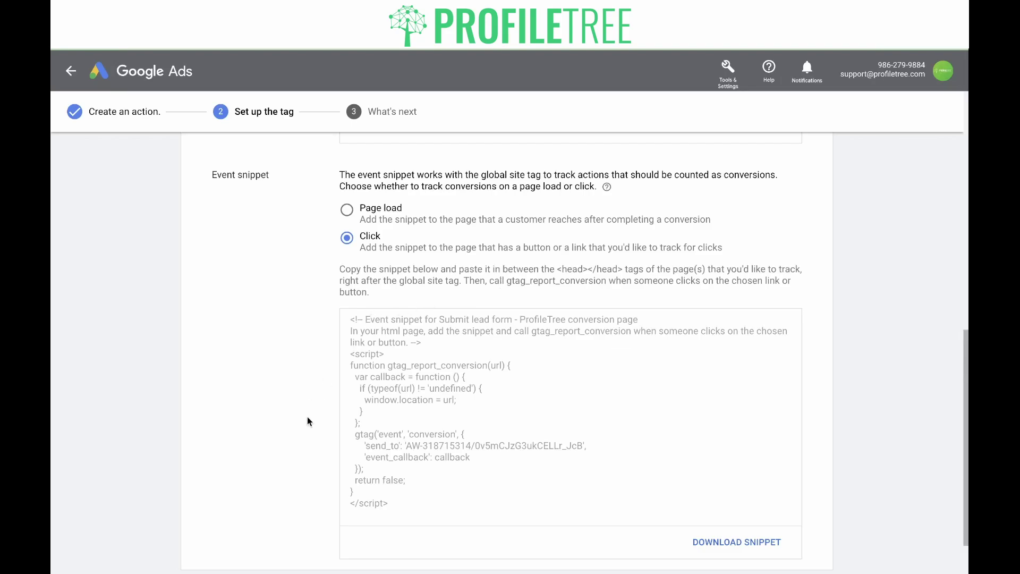
{"action": "scroll", "coordinate": [307, 417], "scroll_direction": "down", "scroll_amount": 1}
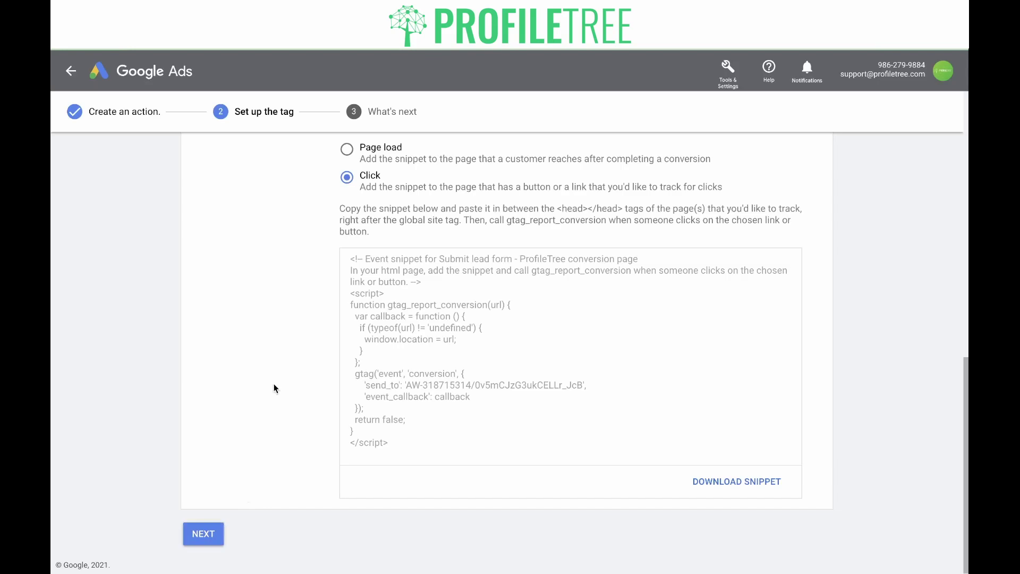
{"action": "scroll", "coordinate": [275, 389], "scroll_direction": "up", "scroll_amount": 10}
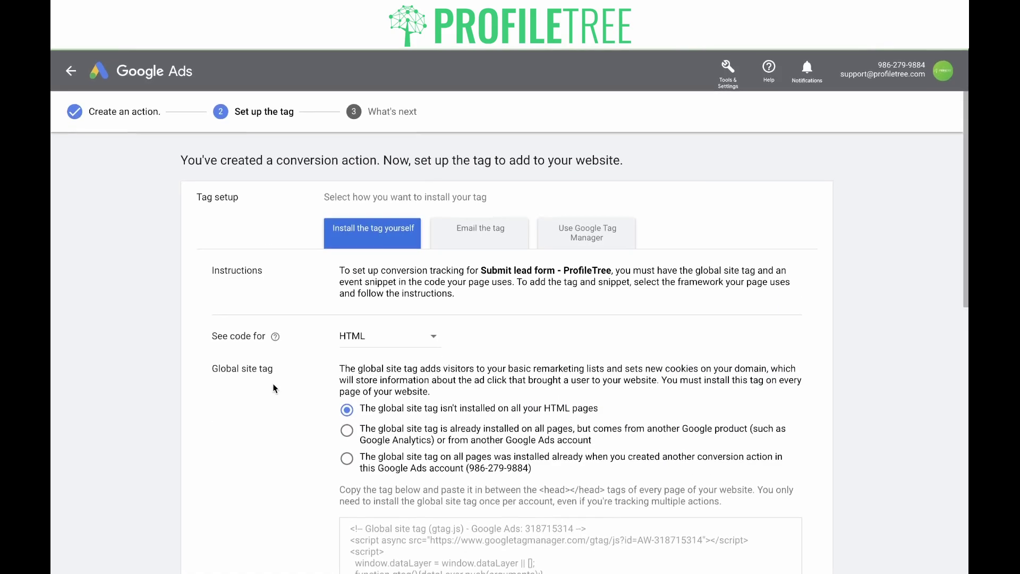
Step: Choose 'Email the tag' with Click tracking and enter the webmaster's email address
{"action": "left_click", "coordinate": [463, 238]}
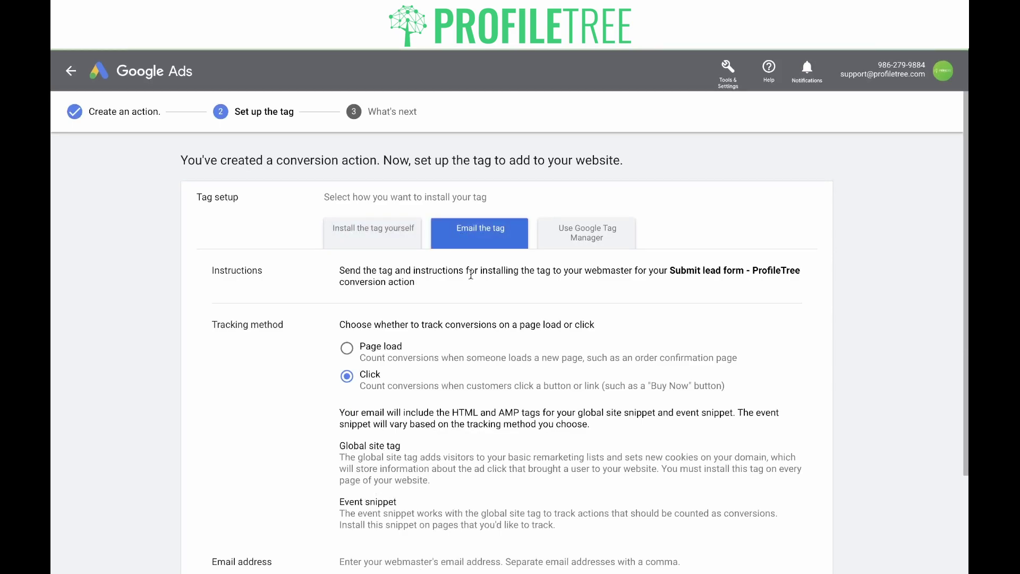
{"action": "scroll", "coordinate": [471, 296], "scroll_direction": "down", "scroll_amount": 2}
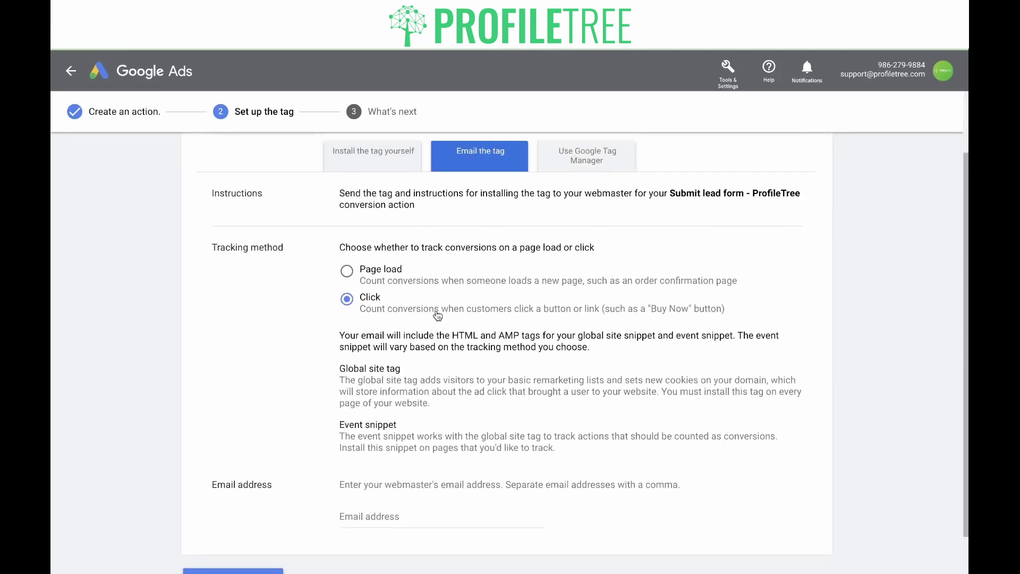
{"action": "scroll", "coordinate": [372, 255], "scroll_direction": "up", "scroll_amount": 1}
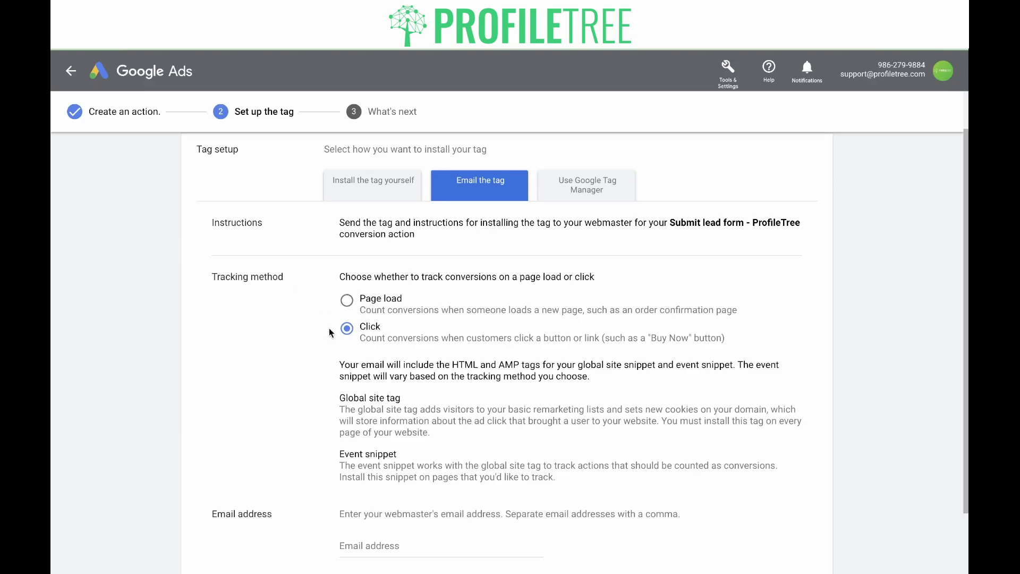
{"action": "scroll", "coordinate": [346, 415], "scroll_direction": "down", "scroll_amount": 1}
{"action": "left_click", "coordinate": [363, 494]}
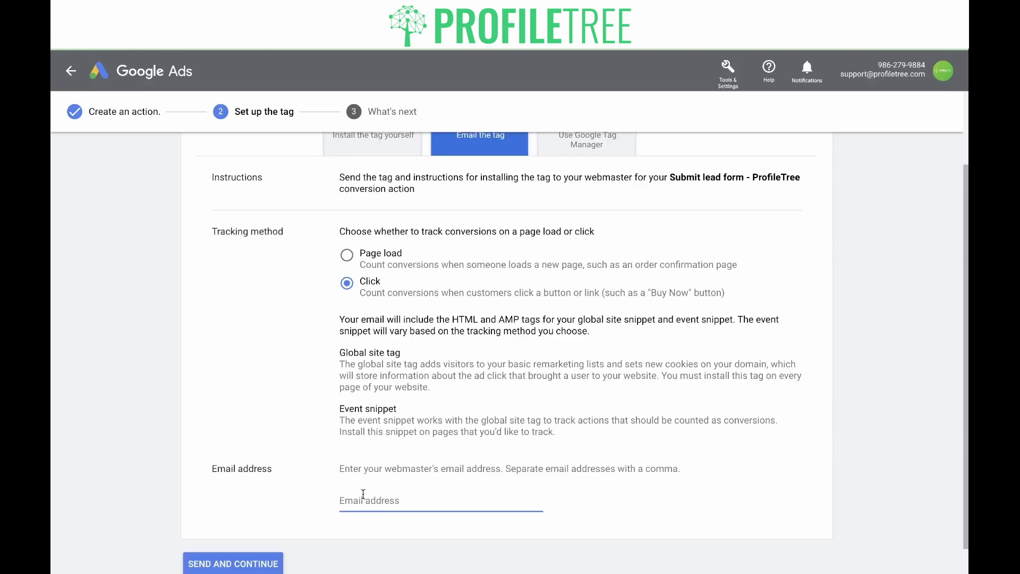
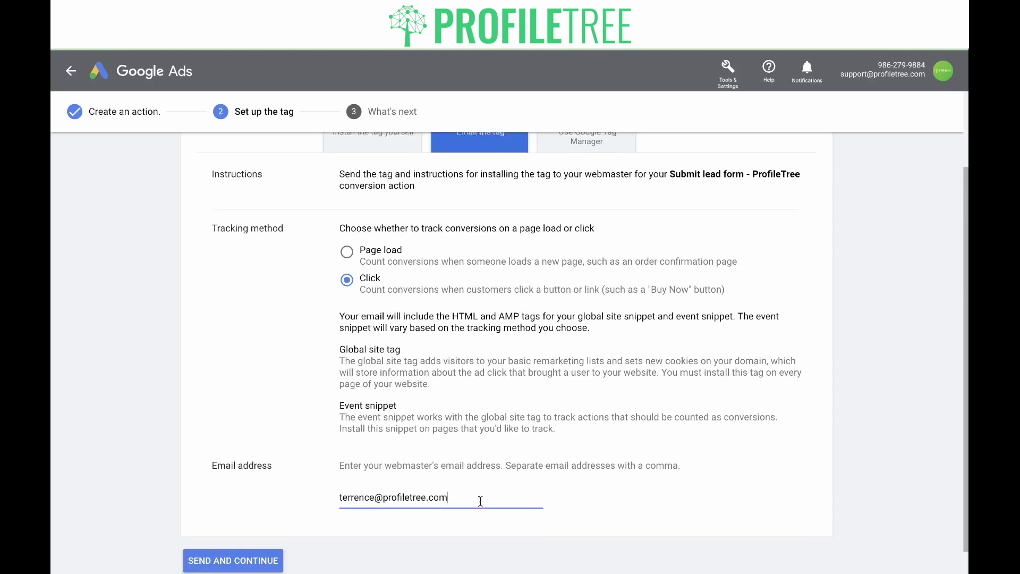
{"action": "scroll", "coordinate": [481, 505], "scroll_direction": "down", "scroll_amount": 2}
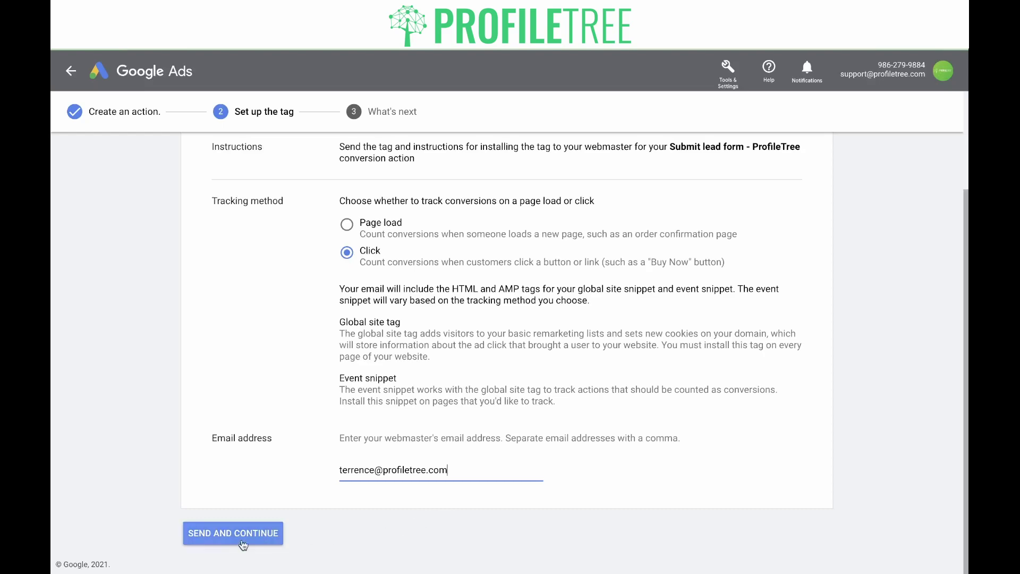
{"action": "scroll", "coordinate": [451, 423], "scroll_direction": "up", "scroll_amount": 3}
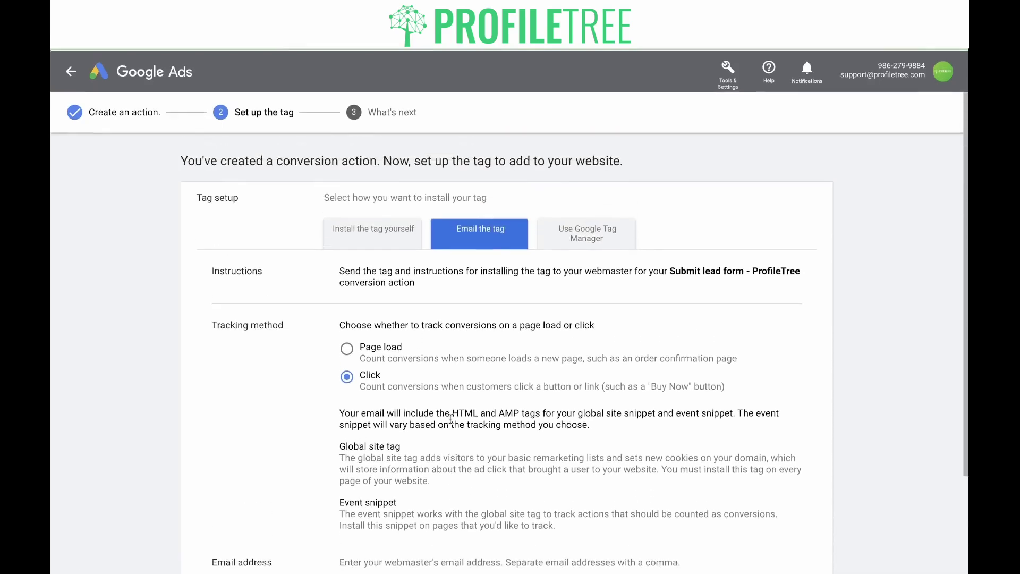
Step: Glance at the Google Tag Manager option, then send the tag to the webmaster and continue
{"action": "left_click", "coordinate": [606, 240]}
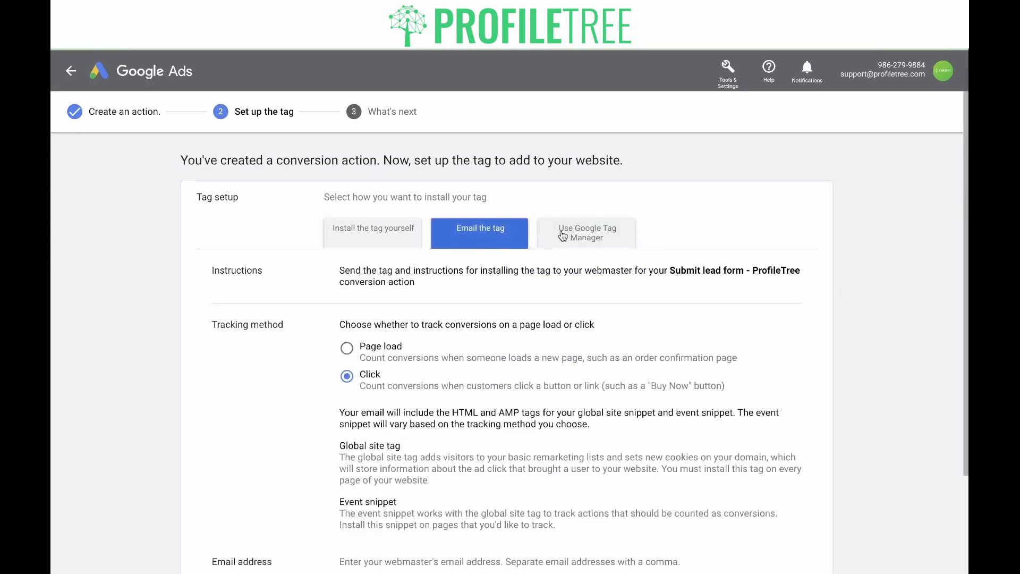
{"action": "scroll", "coordinate": [450, 397], "scroll_direction": "down", "scroll_amount": 2}
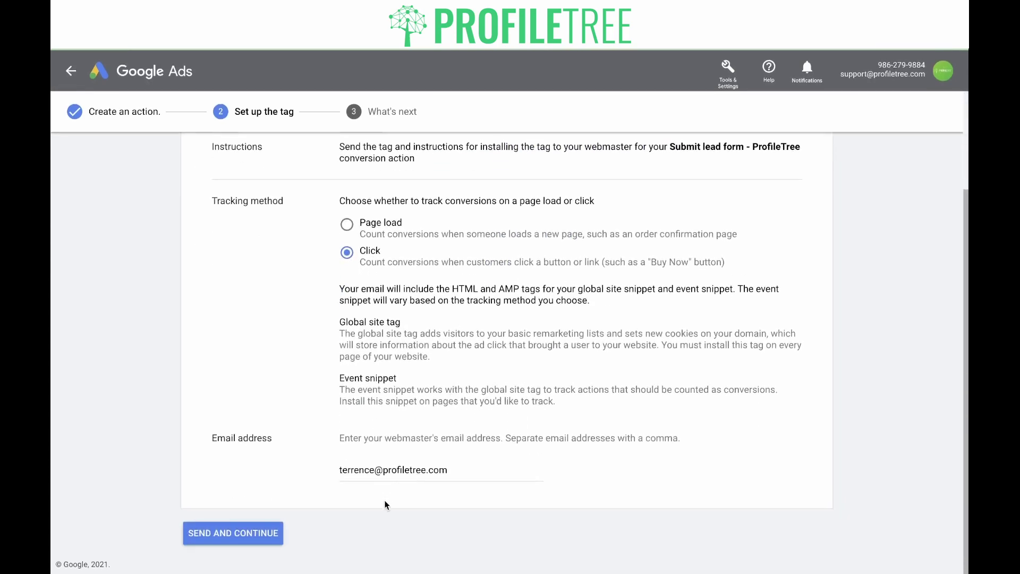
{"action": "left_click", "coordinate": [240, 543]}
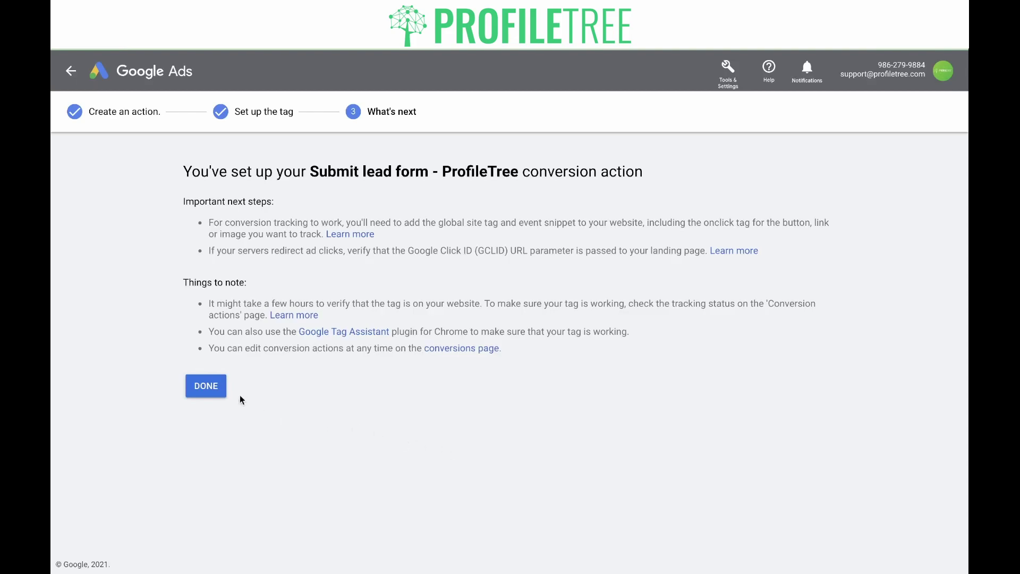
Step: Finish setup and check the new action's Unverified tracking status in the conversion actions list
{"action": "left_click", "coordinate": [212, 388]}
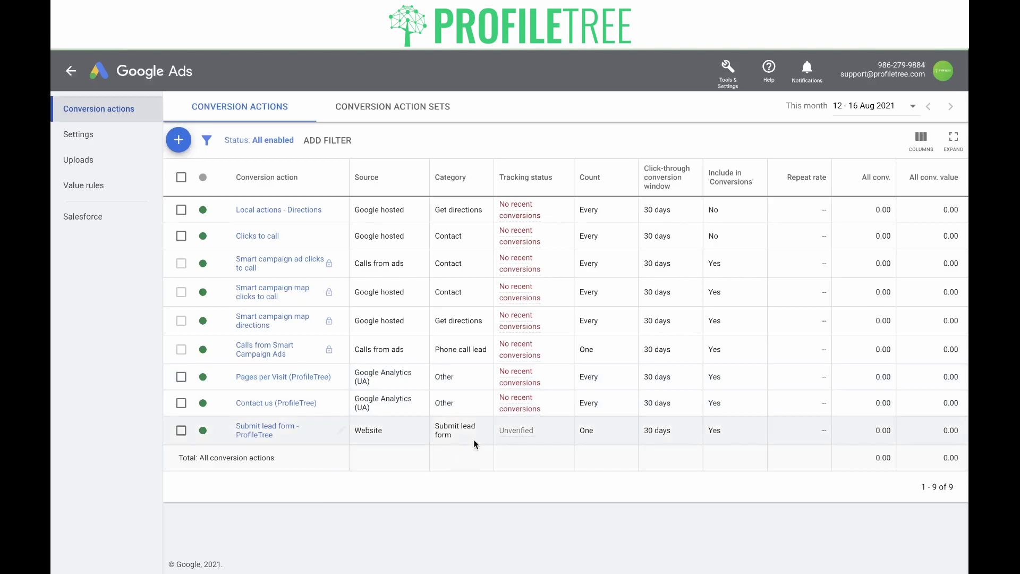
{"action": "mouse_move", "coordinate": [512, 439]}
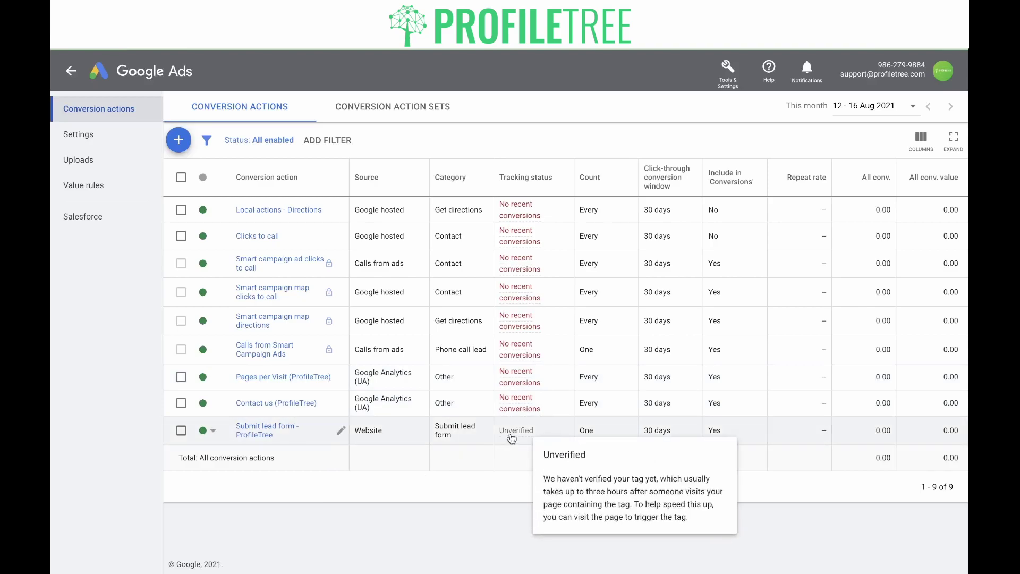